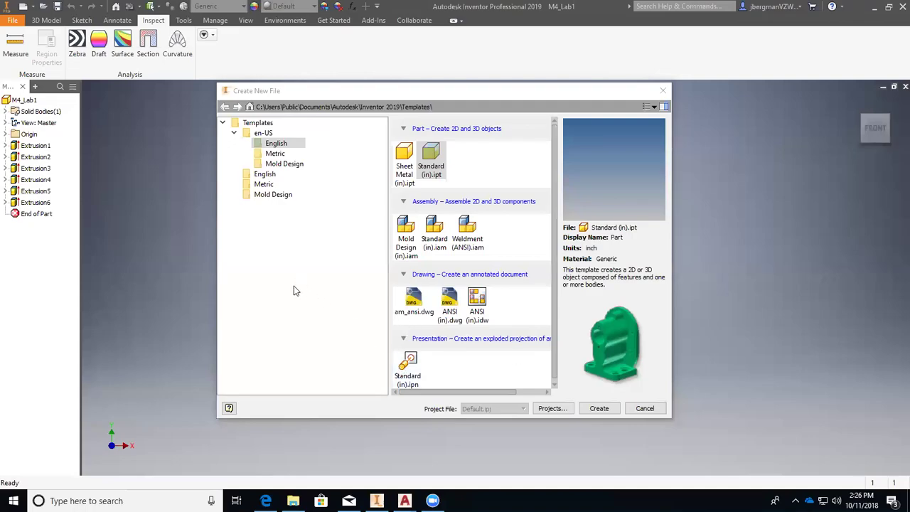
# Create a new part from the English Standard (in).ipt template
pyautogui.click(268, 134)
pyautogui.click(274, 144)
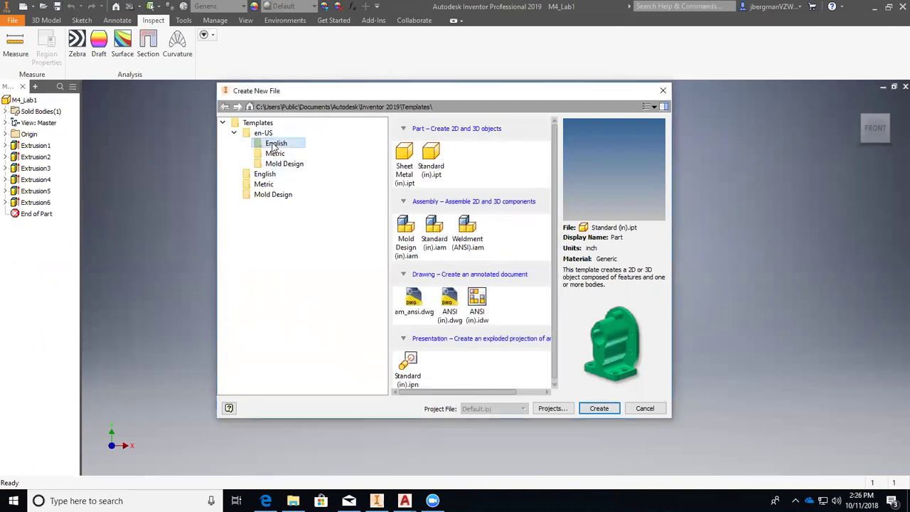
pyautogui.click(437, 173)
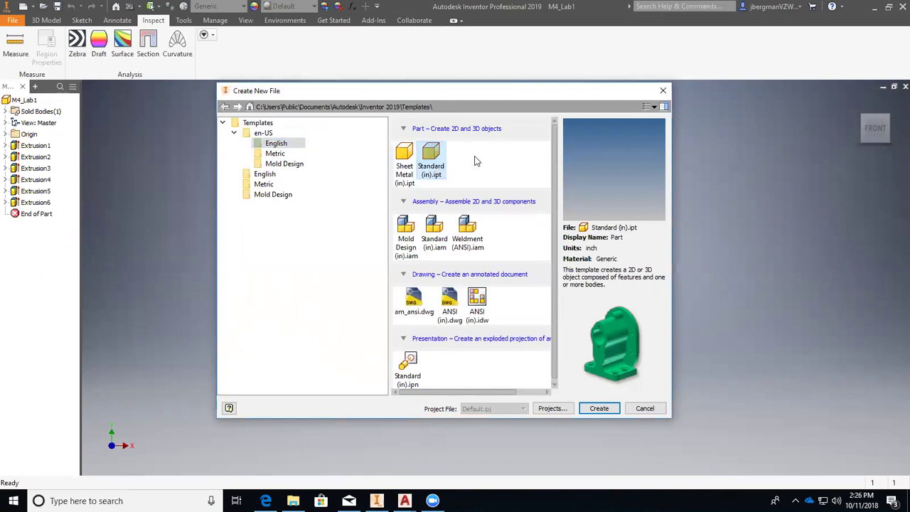
pyautogui.click(599, 408)
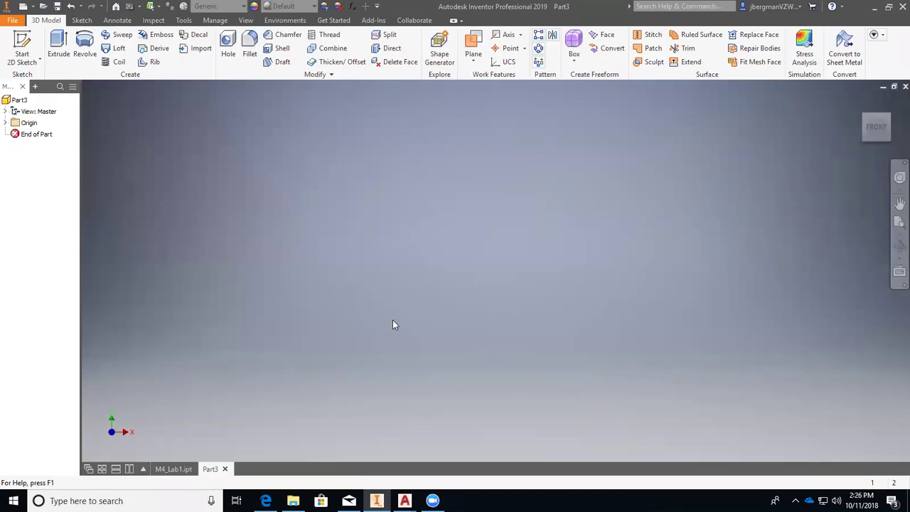
# Start a 2D sketch on the XY plane of Part3
pyautogui.click(22, 44)
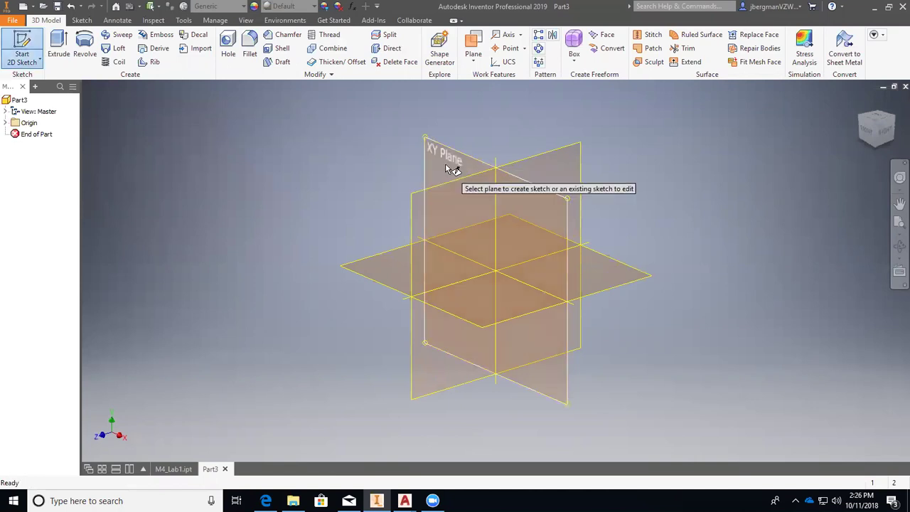
pyautogui.click(446, 165)
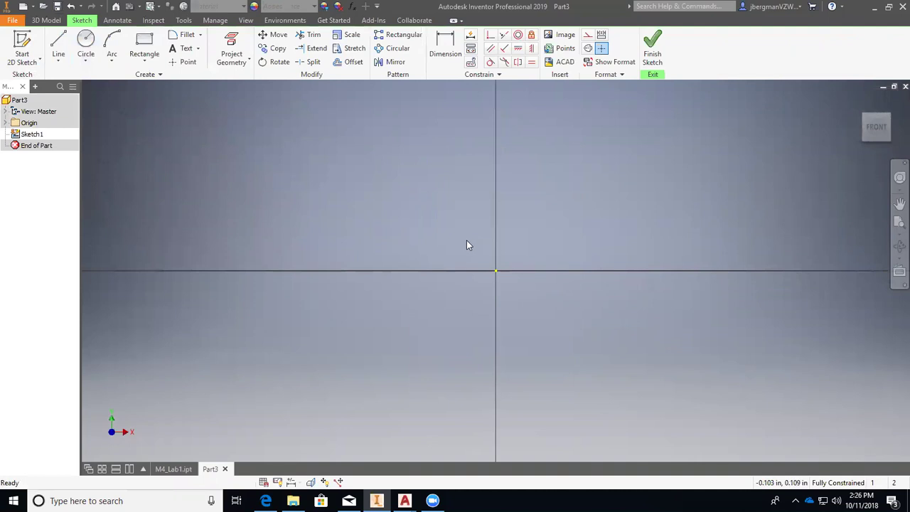
# Draw lines from the origin: the vertical edge, short top edge, long slanted edge, bottom edge and downward step
pyautogui.click(58, 46)
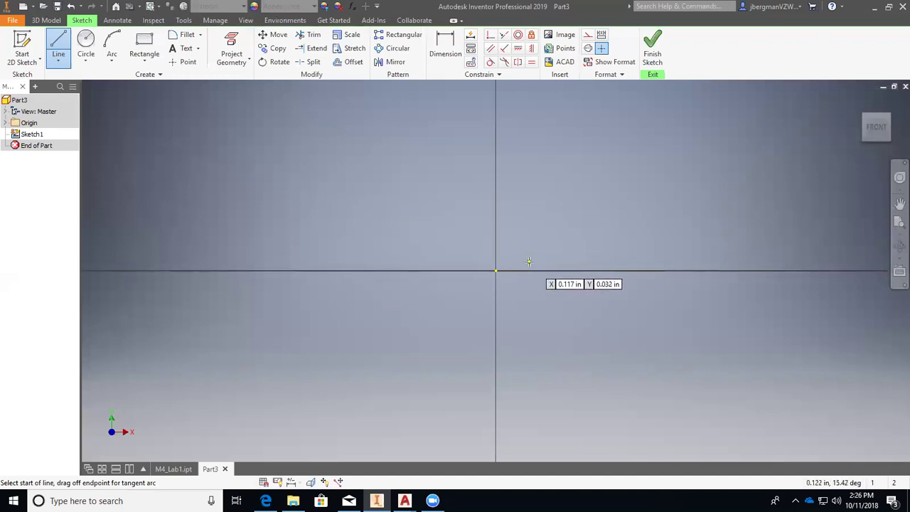
pyautogui.click(495, 270)
pyautogui.click(496, 138)
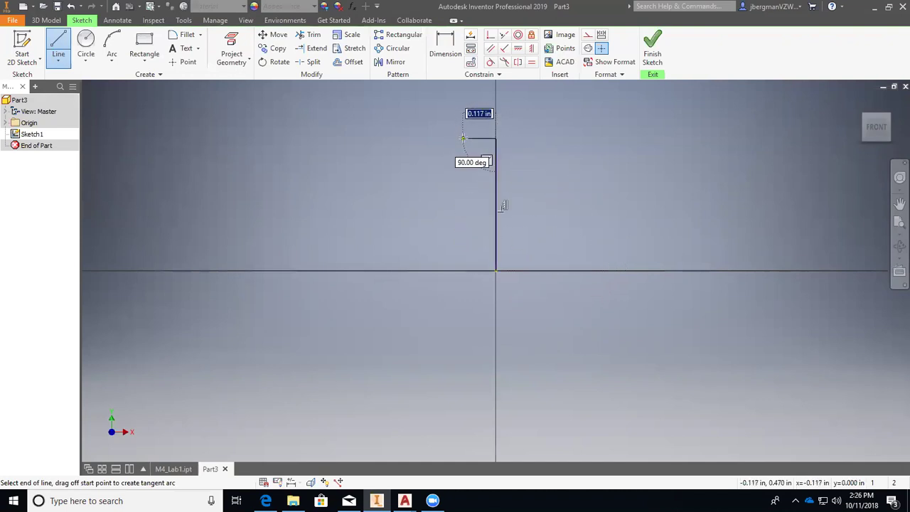
pyautogui.click(463, 138)
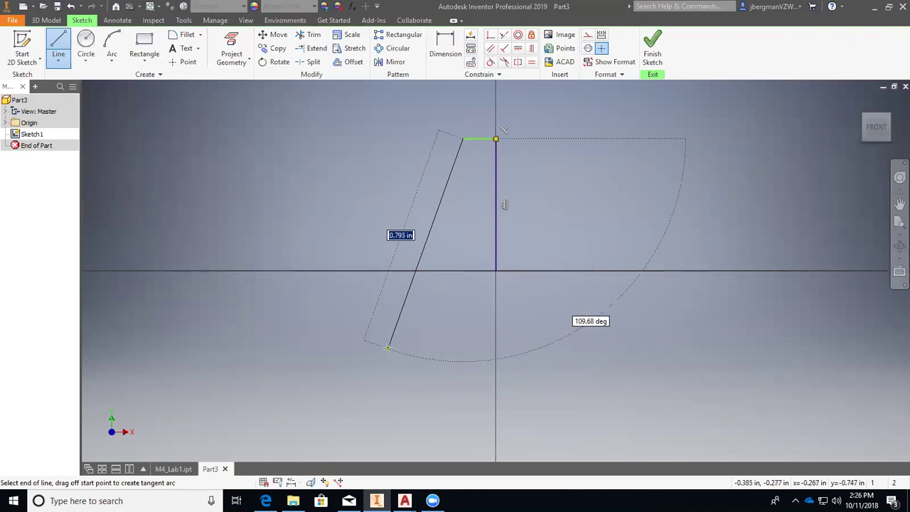
pyautogui.click(388, 347)
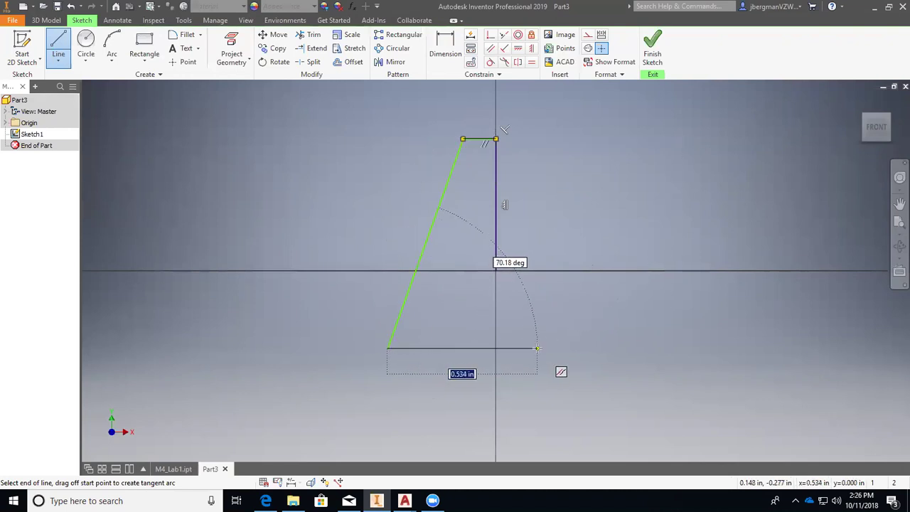
pyautogui.click(537, 347)
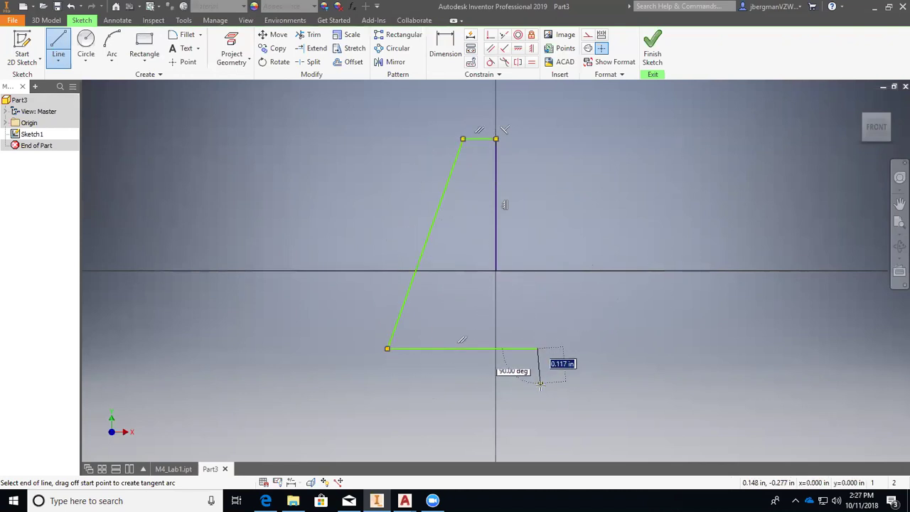
pyautogui.moveTo(537, 348); pyautogui.dragTo(675, 395)
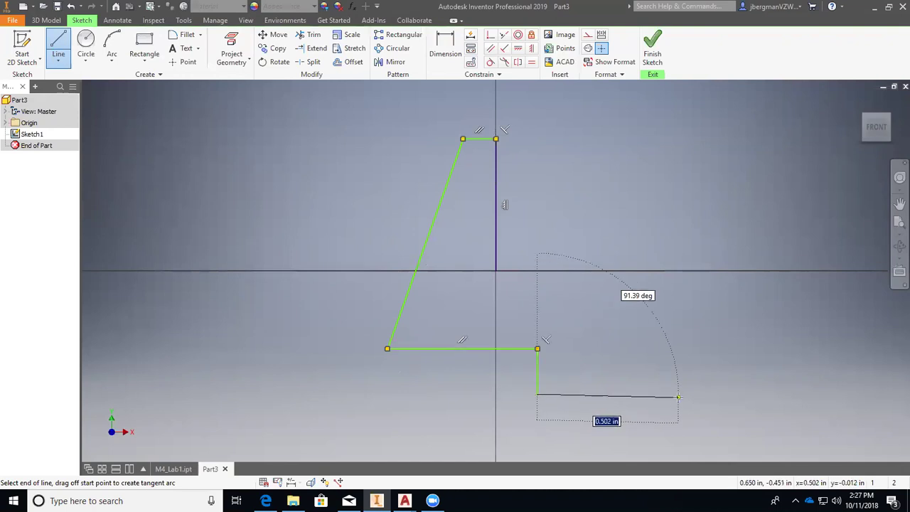
# Draw the right arm's edges and close the jaw outline back at the origin
pyautogui.click(689, 393)
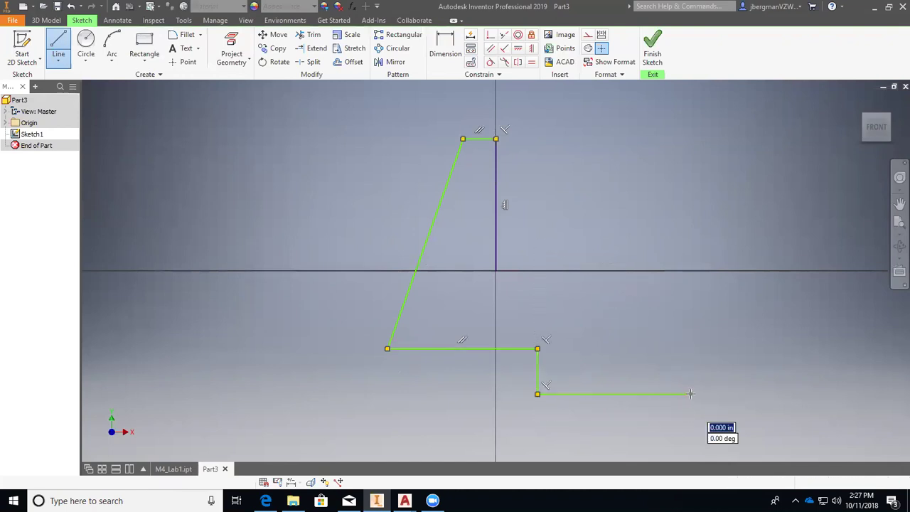
pyautogui.click(735, 342)
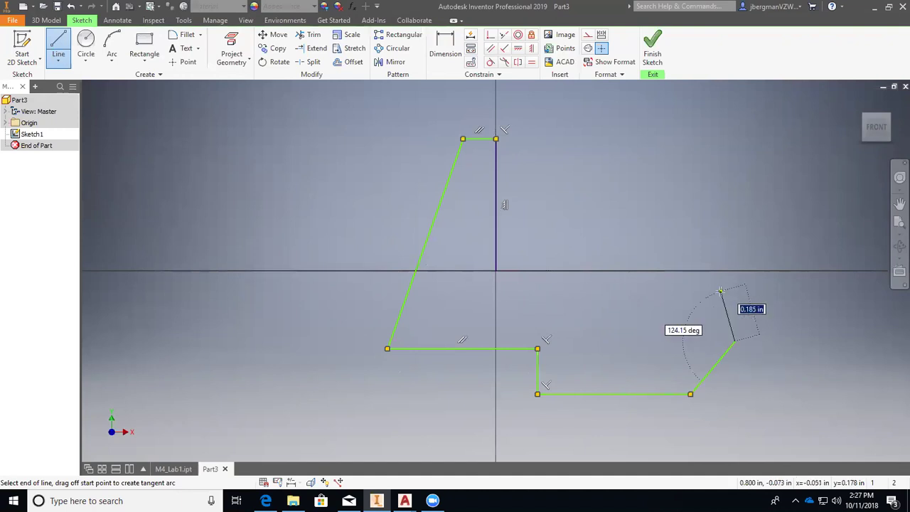
pyautogui.click(734, 291)
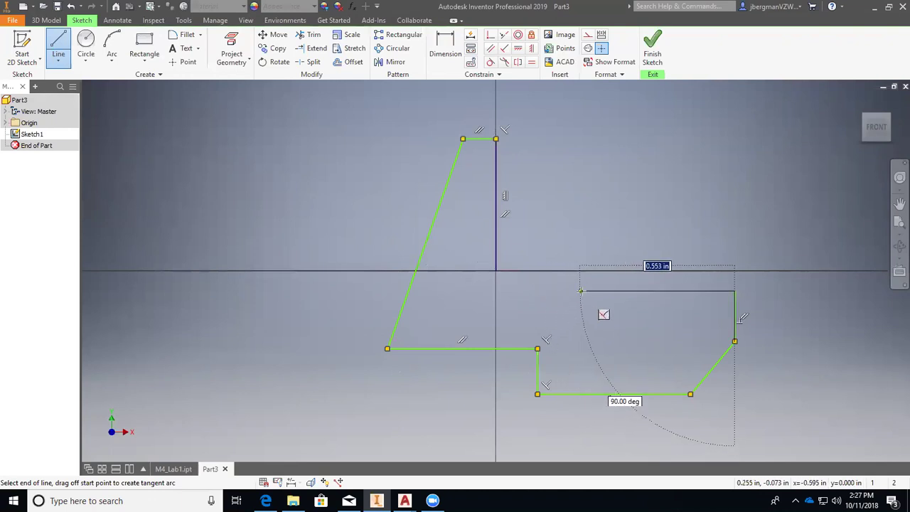
pyautogui.click(583, 290)
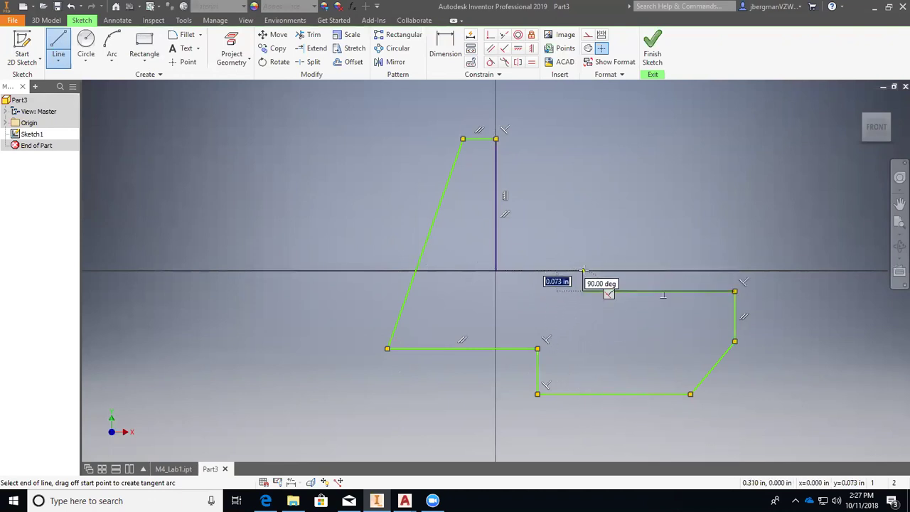
pyautogui.click(583, 270)
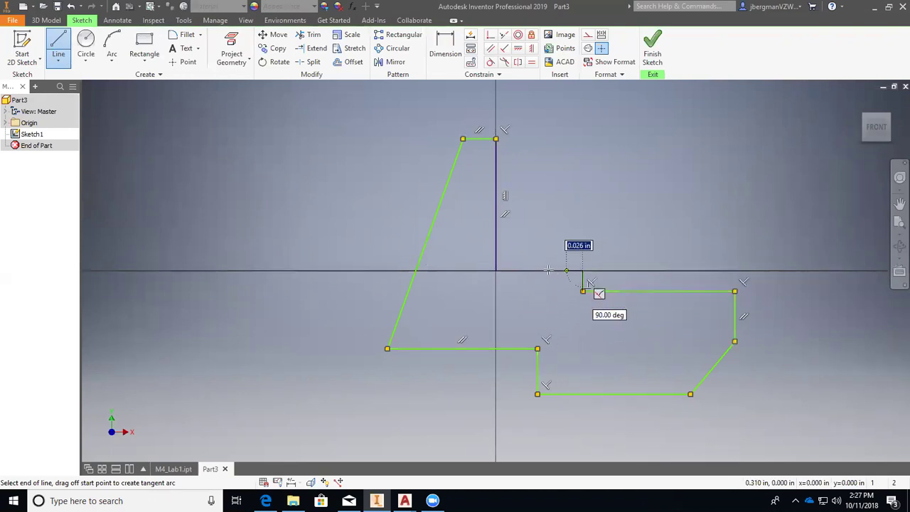
pyautogui.click(497, 271)
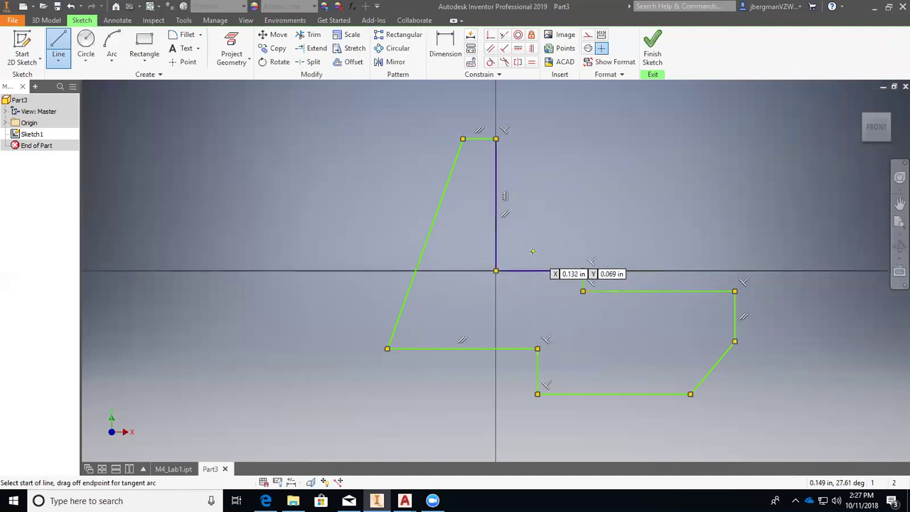
pyautogui.moveTo(536, 246)
pyautogui.mouseDown(button='middle')
pyautogui.moveTo(498, 234)
pyautogui.moveTo(502, 264)
pyautogui.mouseUp(button='middle')
pyautogui.press('Escape')
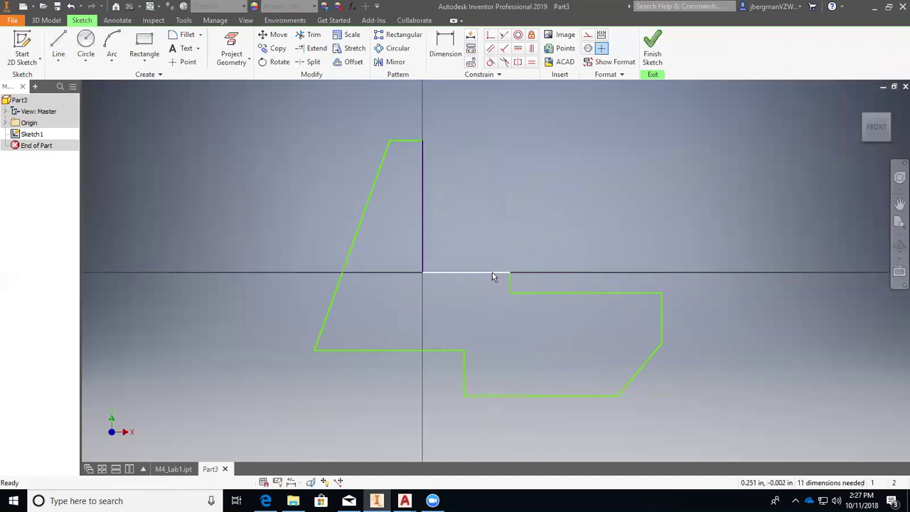
pyautogui.scroll(2, 478, 276)
pyautogui.scroll(-3, 475, 277)
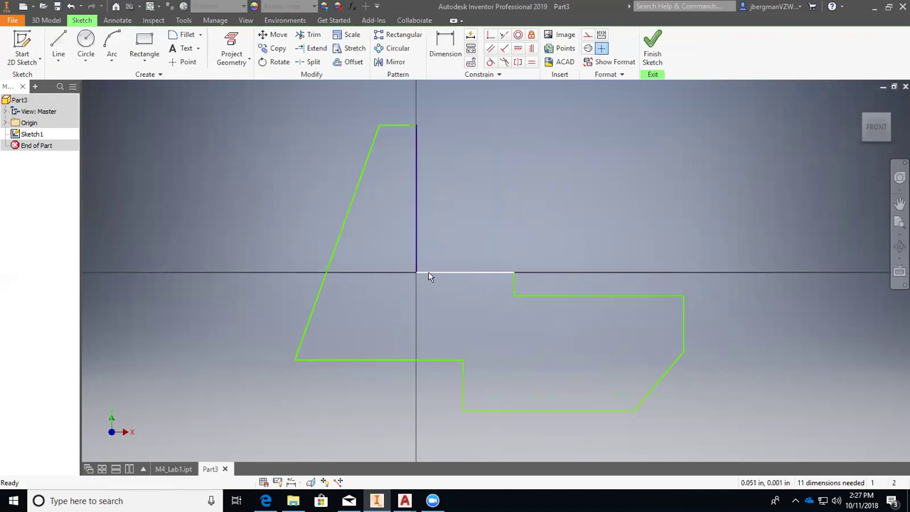
pyautogui.scroll(5, 427, 273)
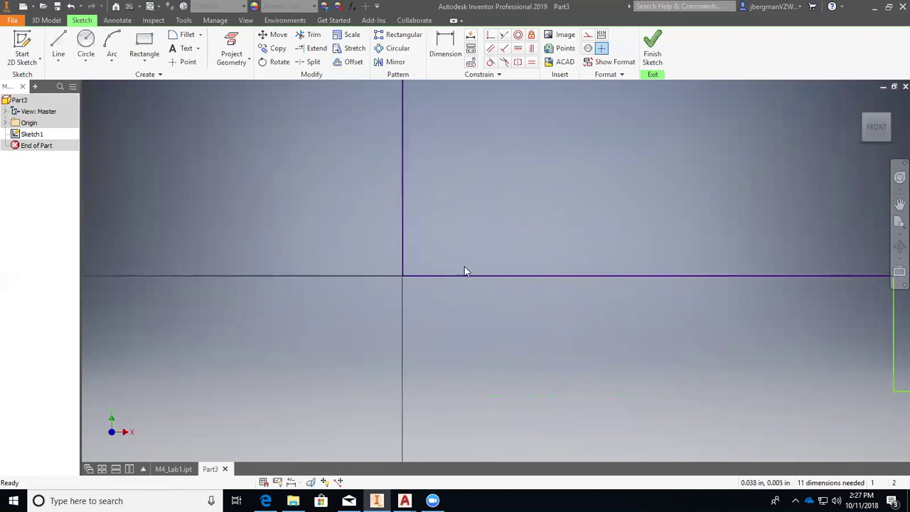
pyautogui.scroll(1, 466, 268)
pyautogui.scroll(-5, 466, 268)
pyautogui.moveTo(467, 263)
pyautogui.mouseDown(button='middle')
pyautogui.moveTo(486, 248)
pyautogui.moveTo(506, 277)
pyautogui.mouseUp(button='middle')
# Dimension the profile's overall height at 4.75 and its top width at 4.500
pyautogui.click(445, 50)
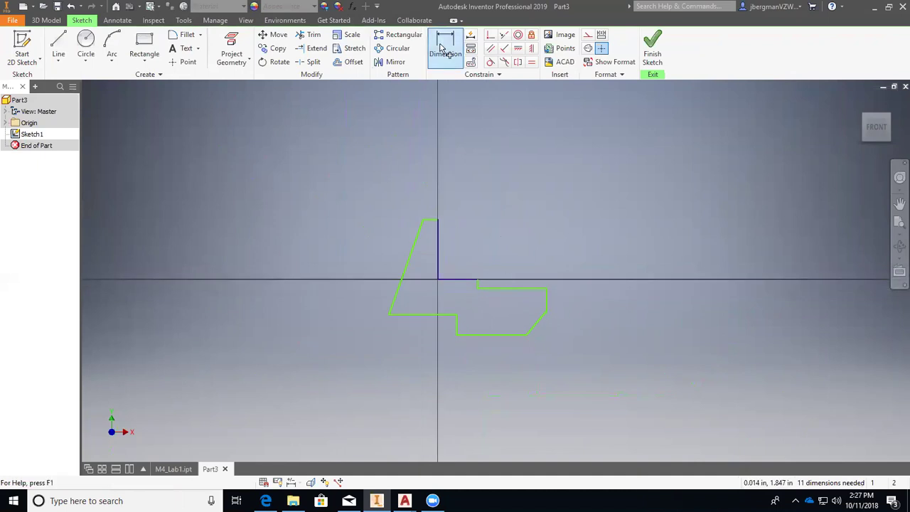
pyautogui.click(465, 334)
pyautogui.click(341, 269)
pyautogui.write('4')
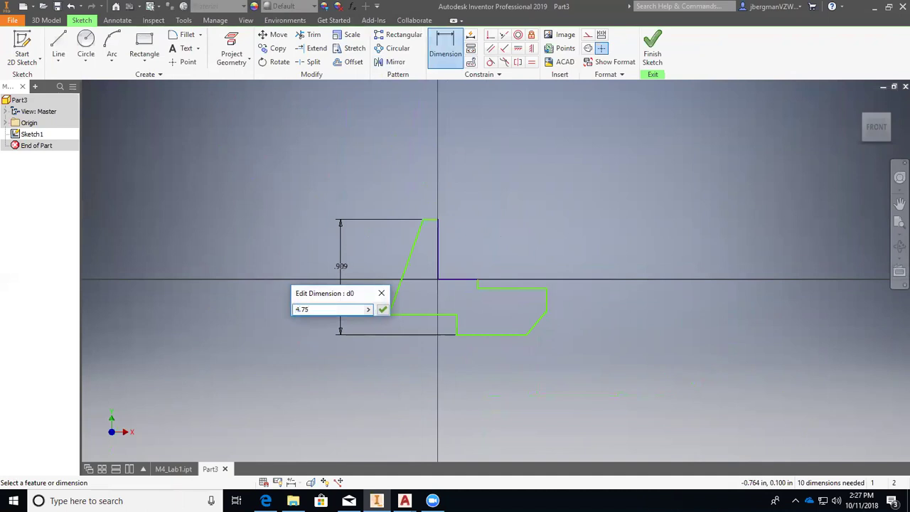
pyautogui.write('.75')
pyautogui.press('Return')
pyautogui.scroll(-5, 485, 158)
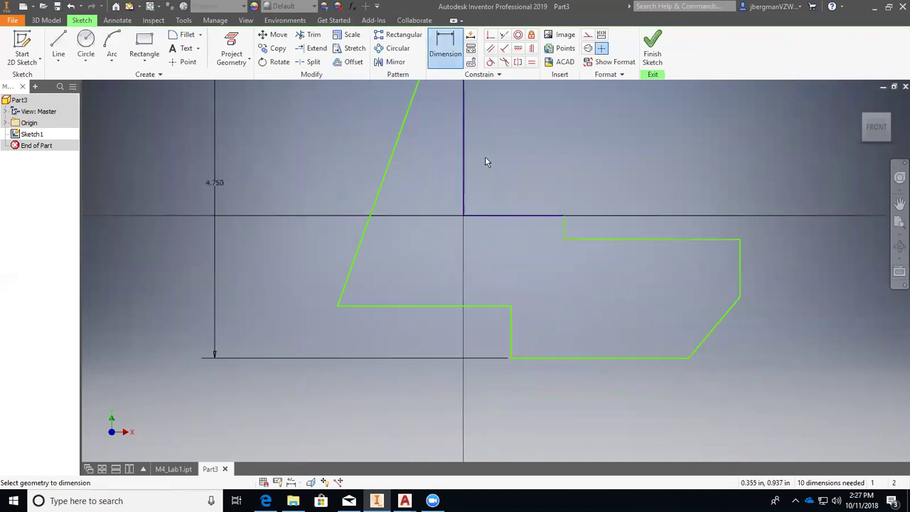
pyautogui.moveTo(518, 156); pyautogui.dragTo(412, 197, button='middle')
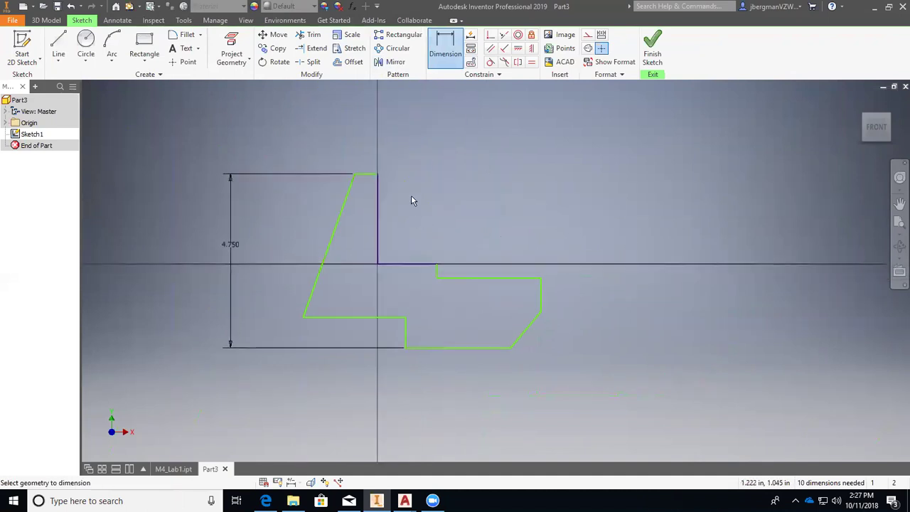
pyautogui.click(450, 61)
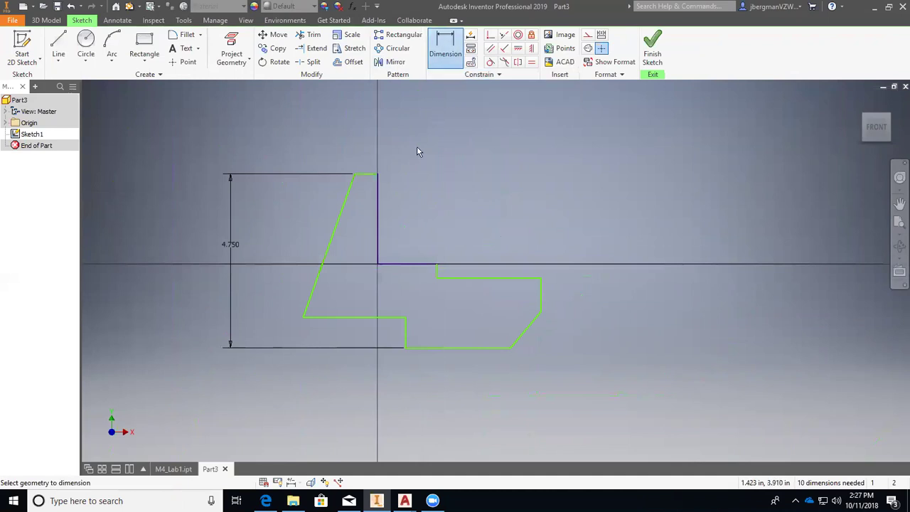
pyautogui.click(378, 200)
pyautogui.click(541, 303)
pyautogui.click(485, 155)
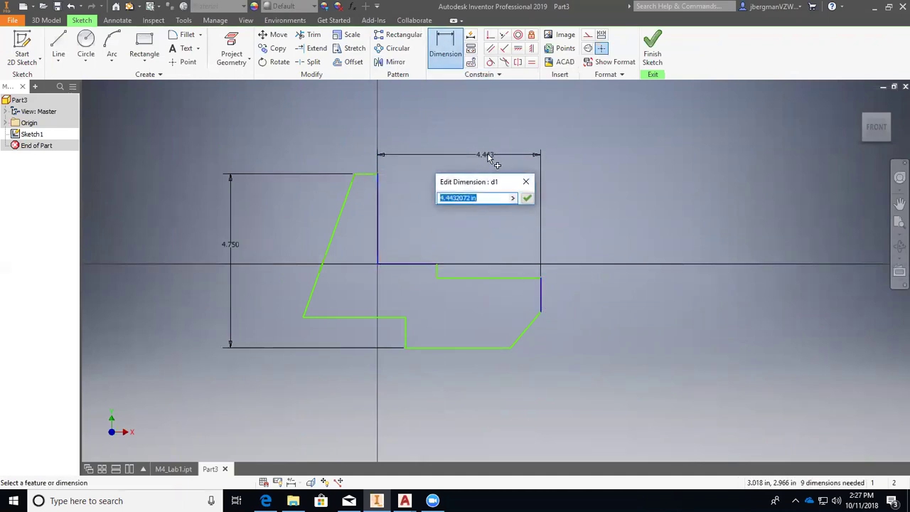
pyautogui.write('4.5')
pyautogui.press('Return')
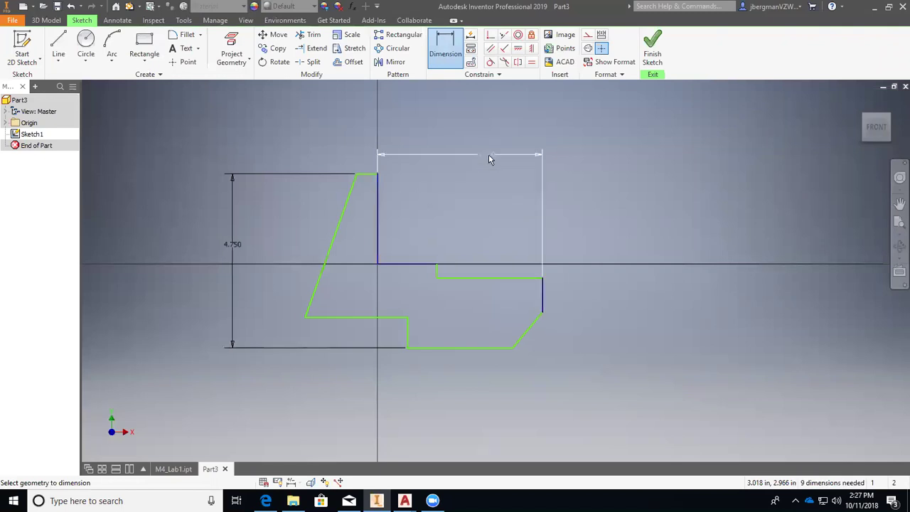
# Add the vertical 1.250 and 1.750 dimensions between the horizontal lines
pyautogui.click(387, 265)
pyautogui.click(388, 317)
pyautogui.click(393, 301)
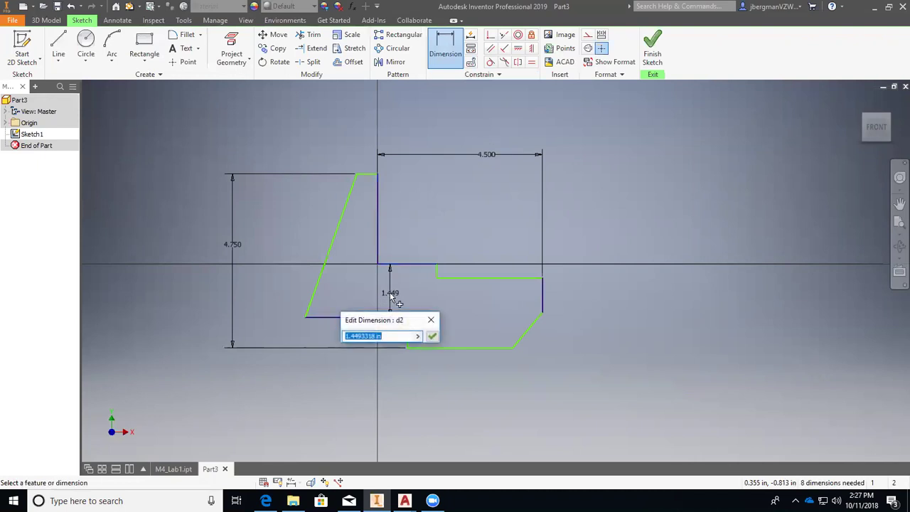
pyautogui.write('1.25')
pyautogui.press('Return')
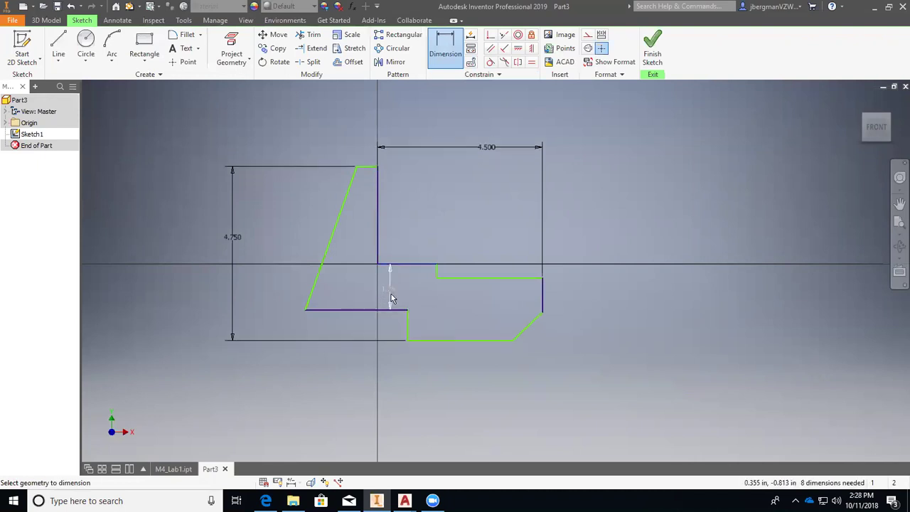
pyautogui.click(420, 266)
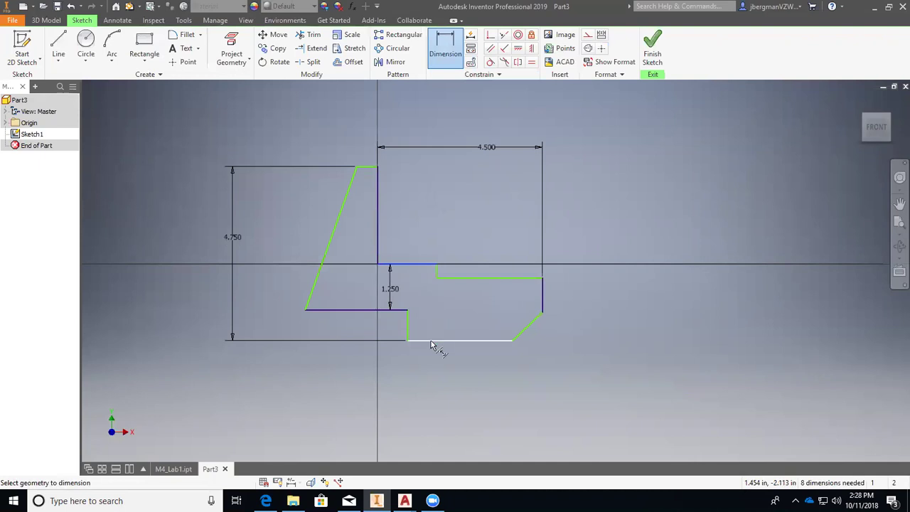
pyautogui.click(434, 341)
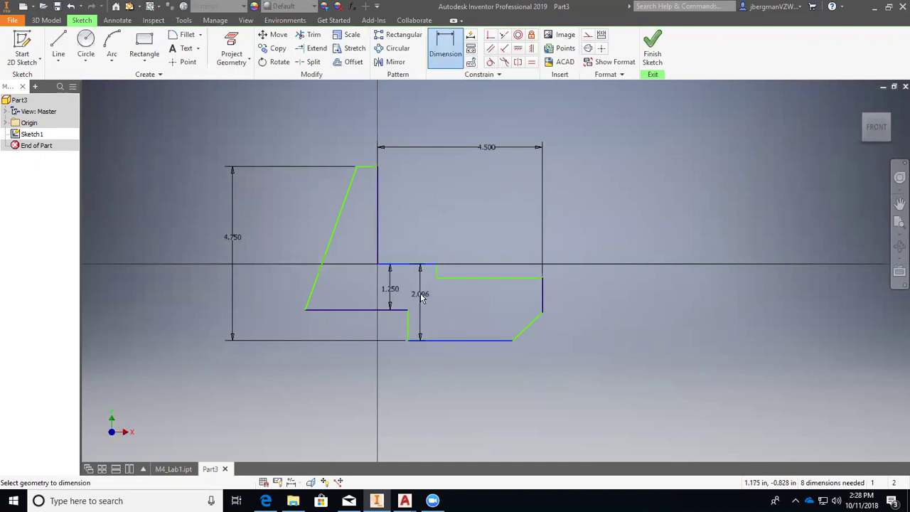
pyautogui.click(421, 299)
pyautogui.write('1')
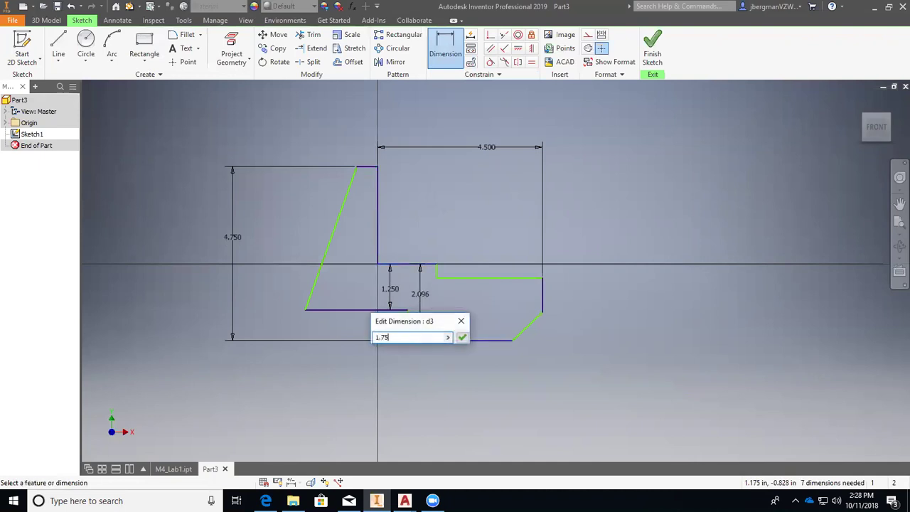
pyautogui.write('.75')
pyautogui.press('Return')
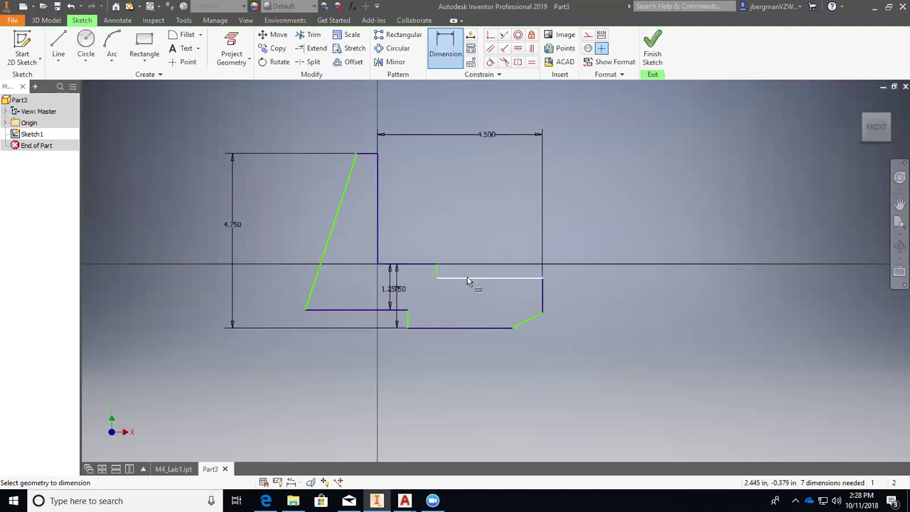
# Dimension the right edge and the small step each at .500
pyautogui.click(502, 278)
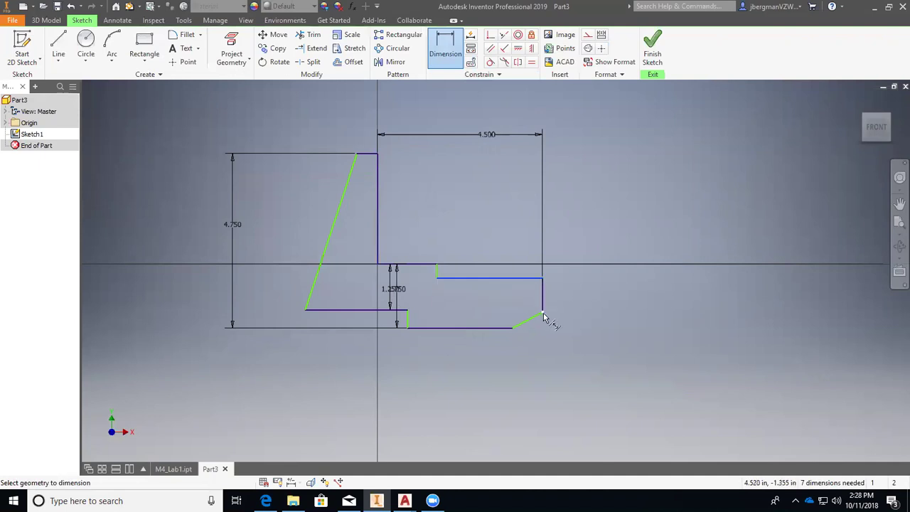
pyautogui.click(542, 308)
pyautogui.click(555, 302)
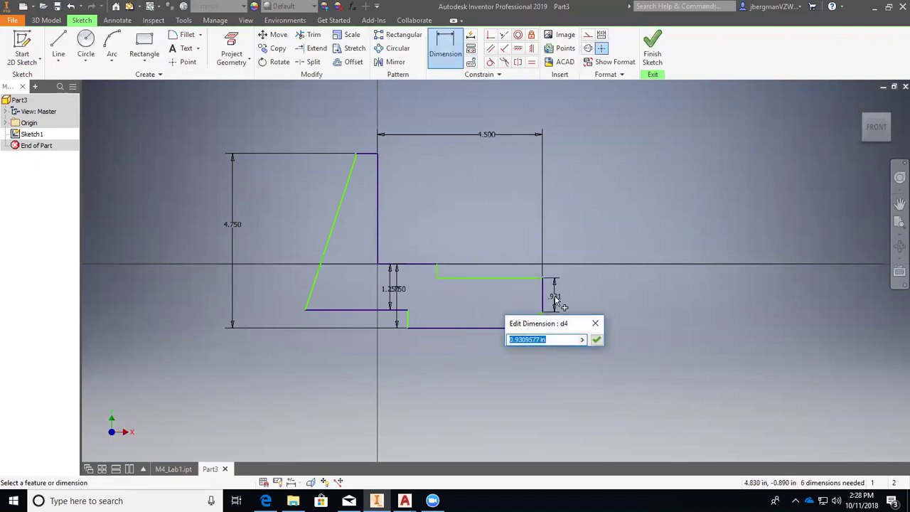
pyautogui.write('.5')
pyautogui.press('Return')
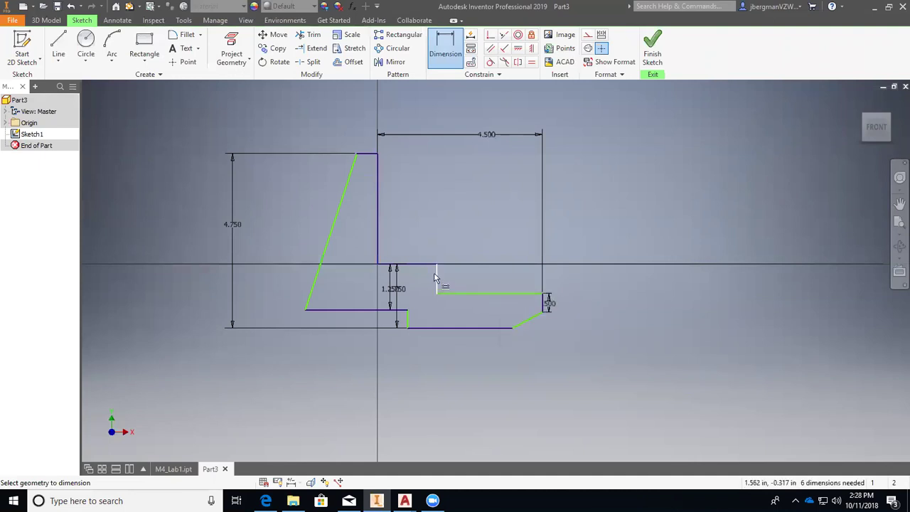
pyautogui.click(433, 265)
pyautogui.click(463, 293)
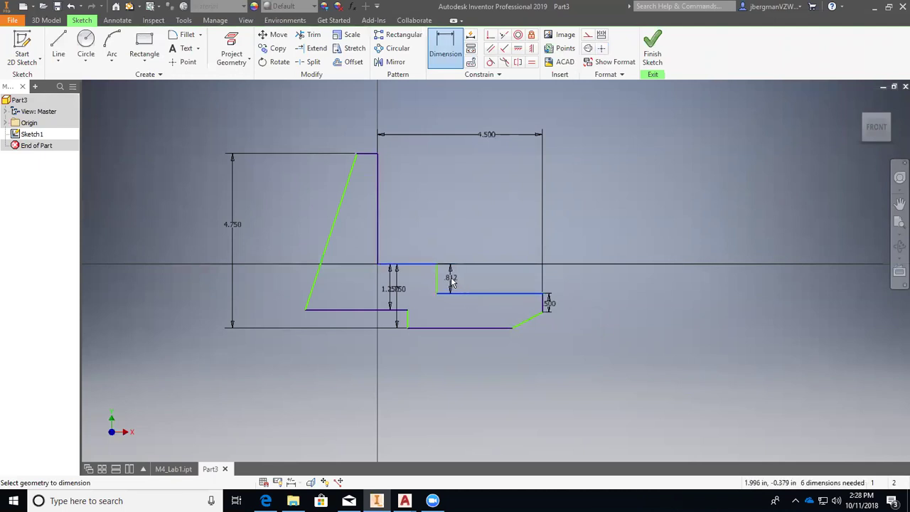
pyautogui.click(452, 282)
pyautogui.write('.5')
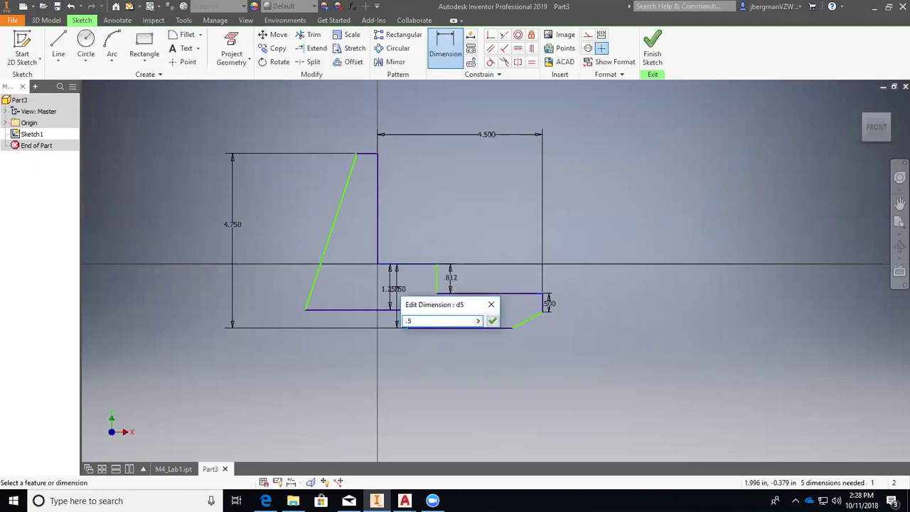
pyautogui.press('Return')
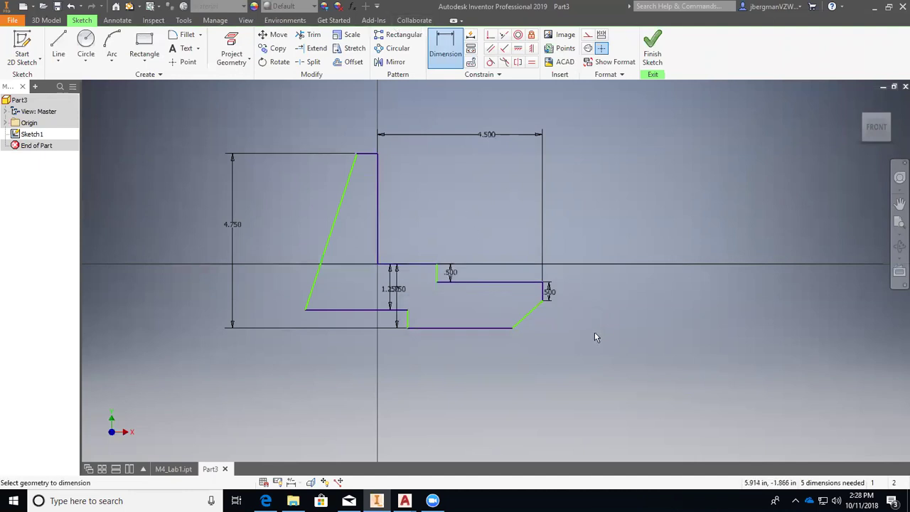
# Cancel the over-constraining 3.000 dimension and move the 1.250 label clear of the overlap
pyautogui.click(377, 193)
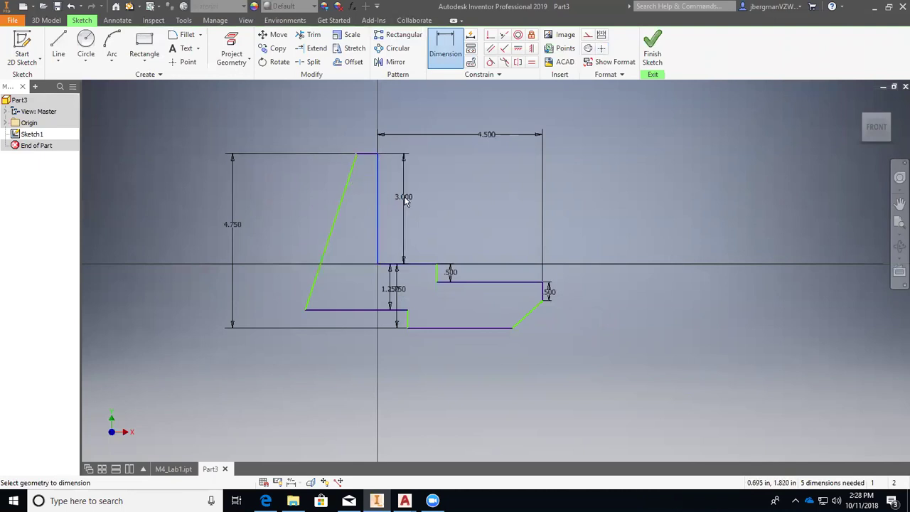
pyautogui.click(400, 208)
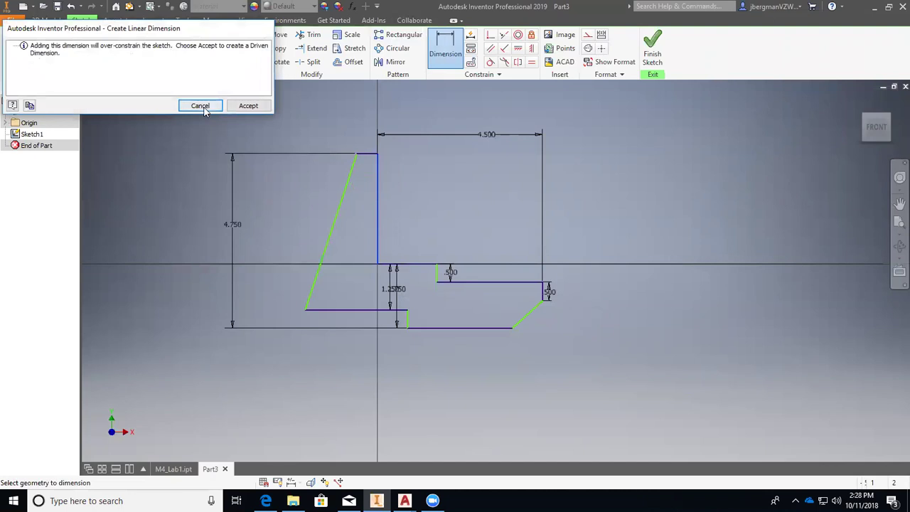
pyautogui.click(201, 106)
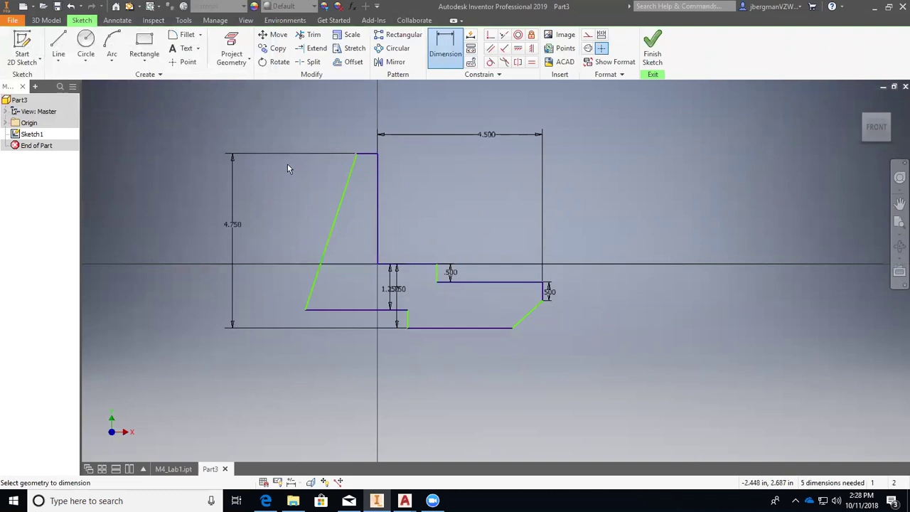
pyautogui.press('Escape')
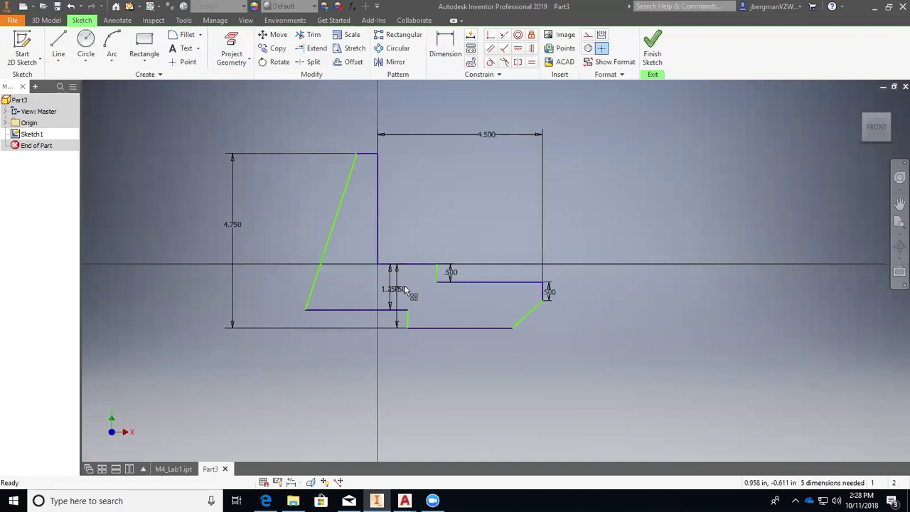
pyautogui.moveTo(396, 289); pyautogui.dragTo(422, 298)
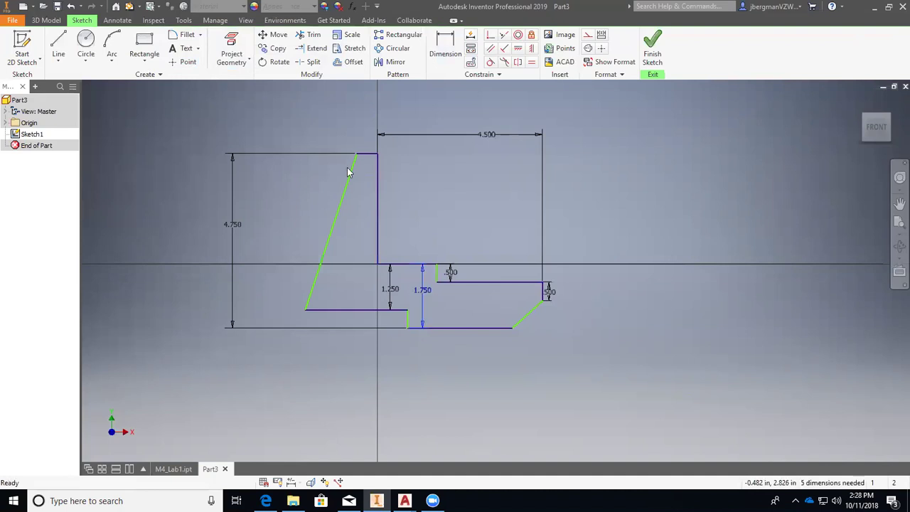
# Round the top corner of the sketch with a .500 fillet
pyautogui.click(183, 34)
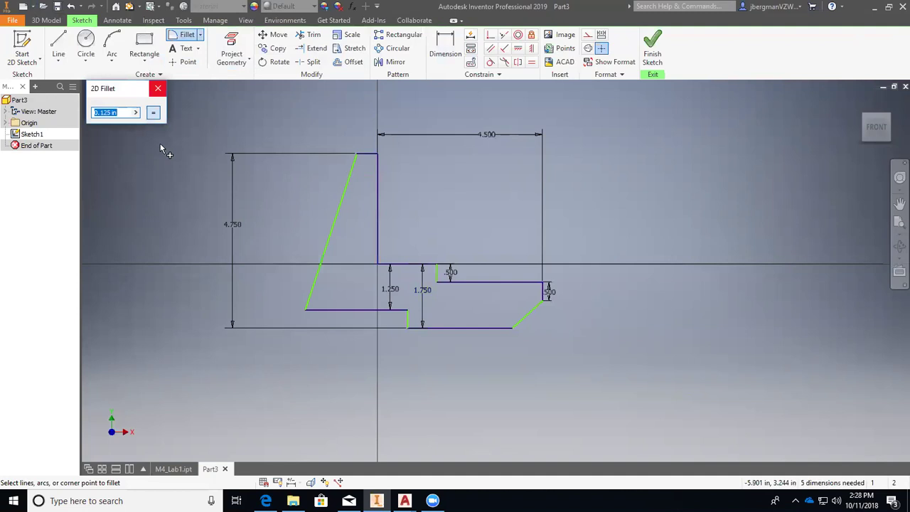
pyautogui.write('.5')
pyautogui.click(153, 114)
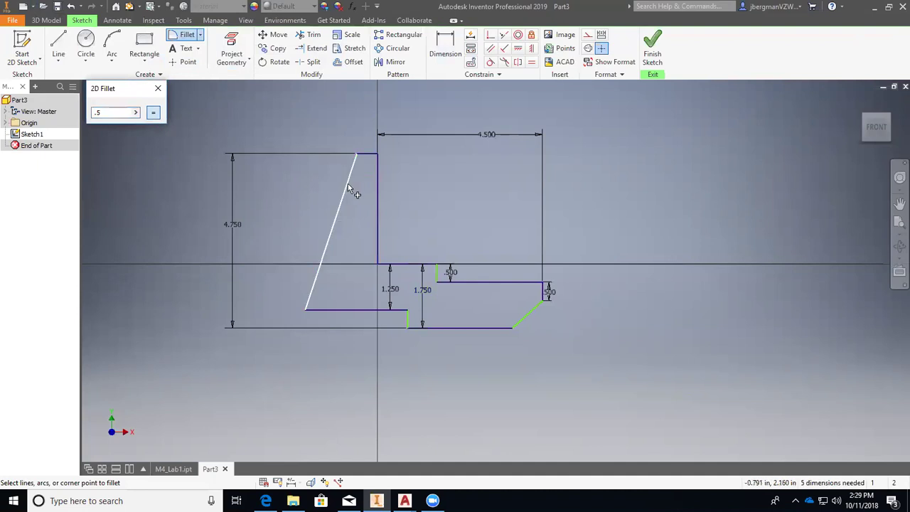
pyautogui.click(367, 158)
pyautogui.press('Escape')
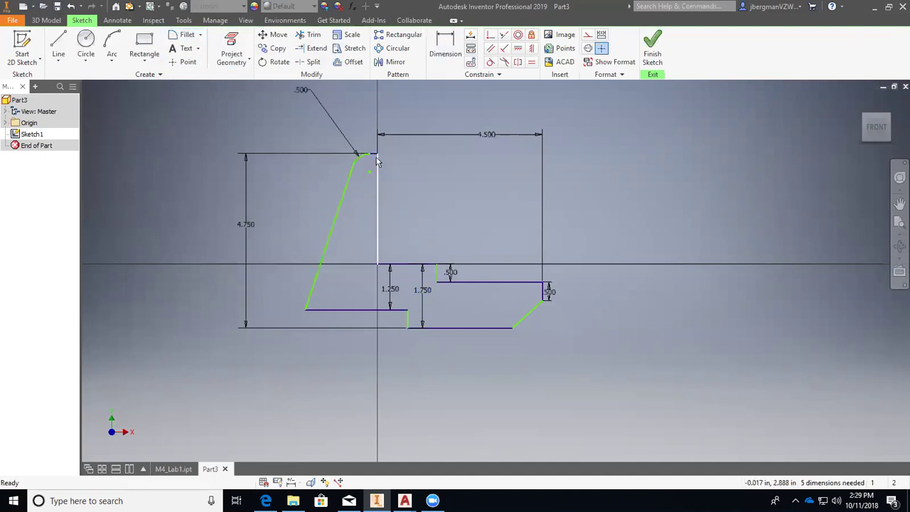
# Dimension the short top horizontal edge at 0.250
pyautogui.press('d')
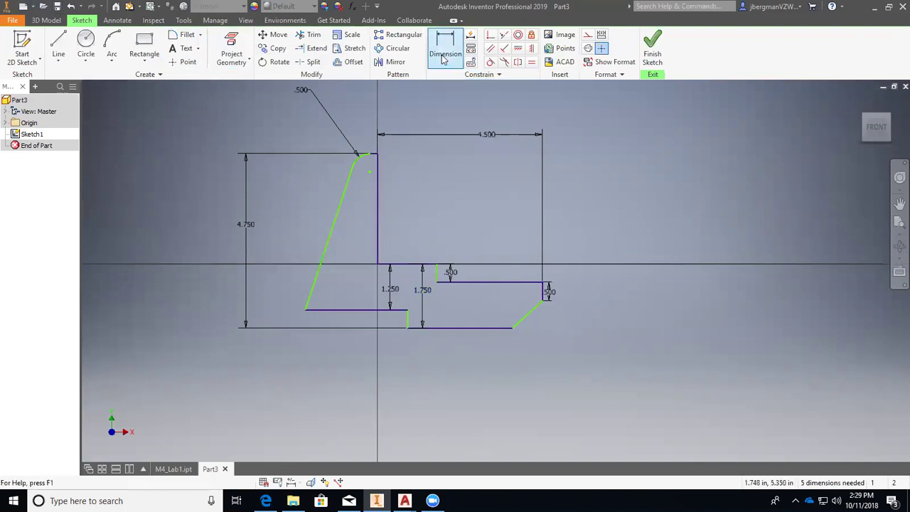
pyautogui.click(375, 157)
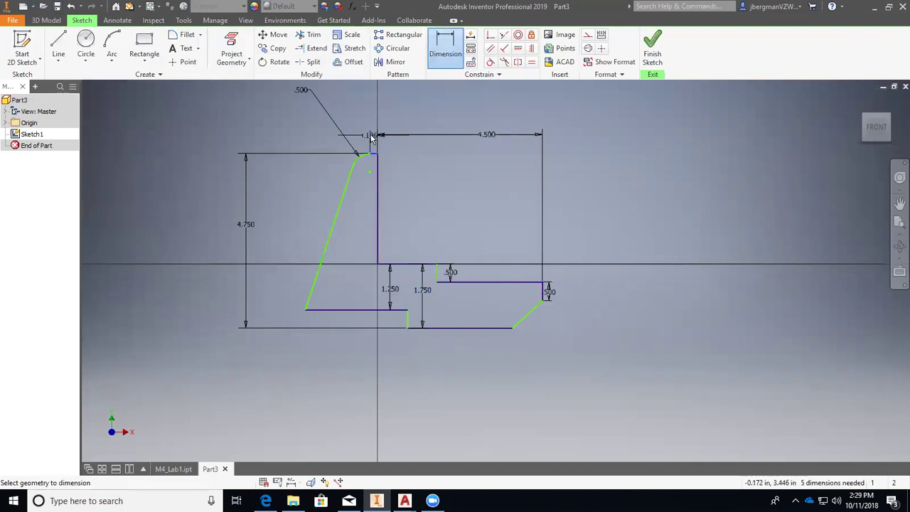
pyautogui.click(371, 136)
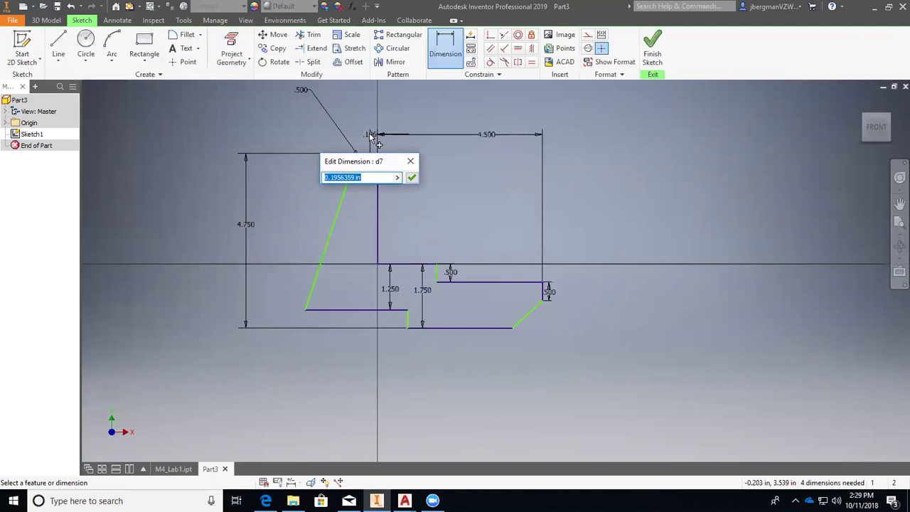
pyautogui.write('.25')
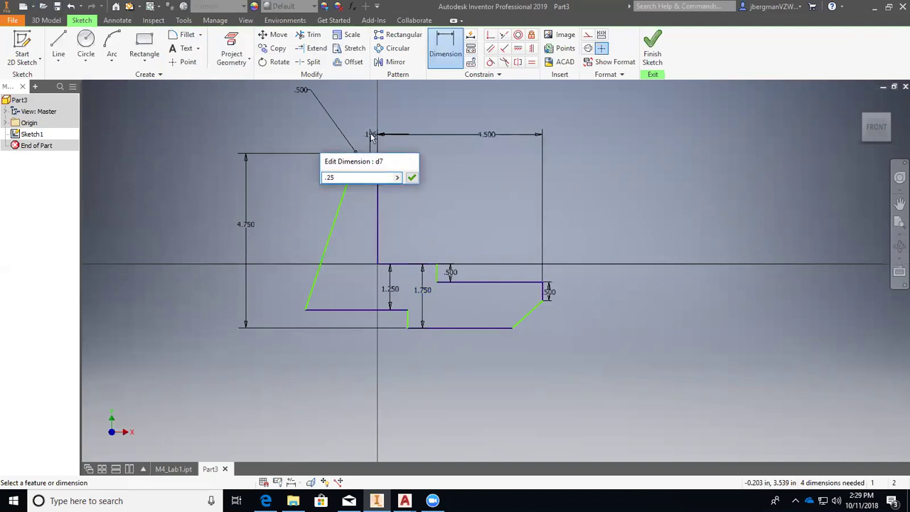
pyautogui.press('Return')
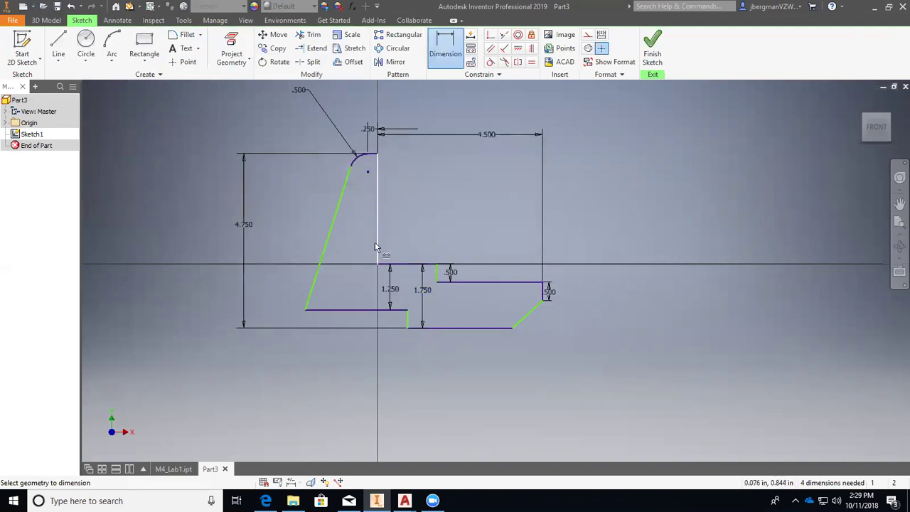
# Fillet the slanted line and bottom edge corner with a 1.250 radius
pyautogui.click(187, 34)
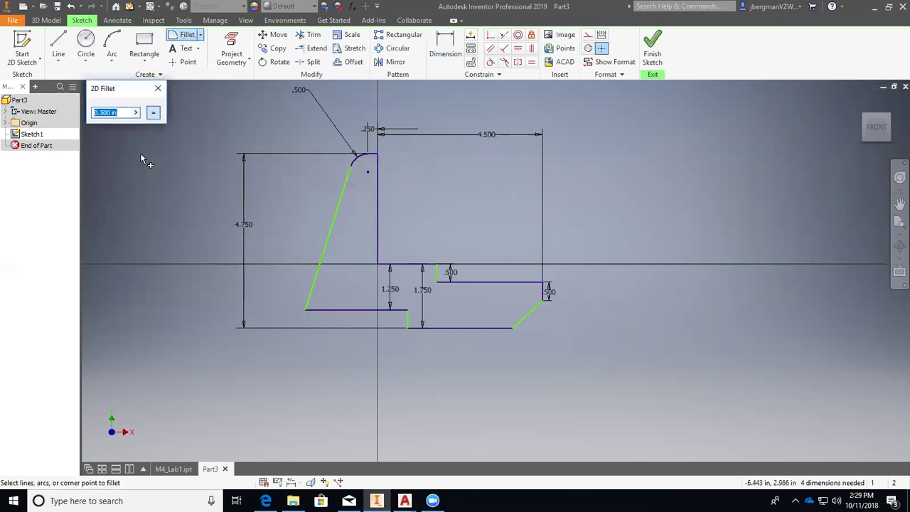
pyautogui.write('1.25')
pyautogui.click(314, 296)
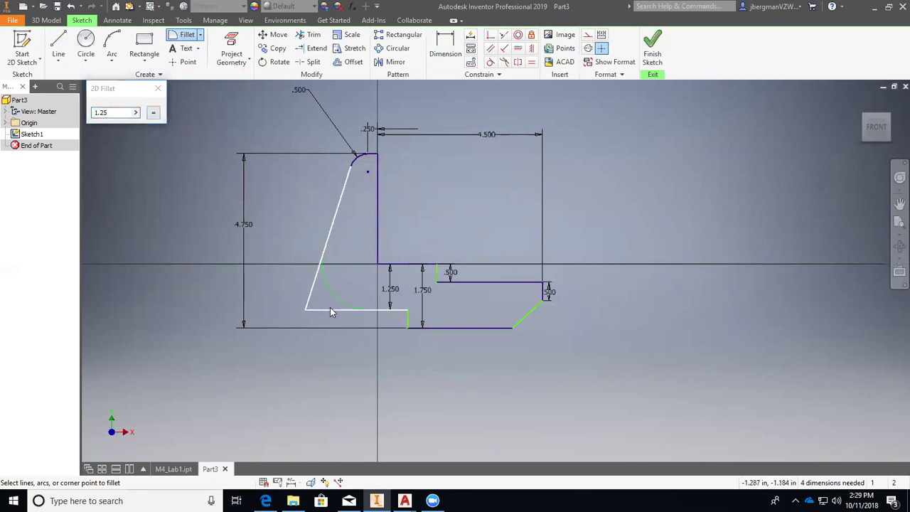
pyautogui.click(330, 310)
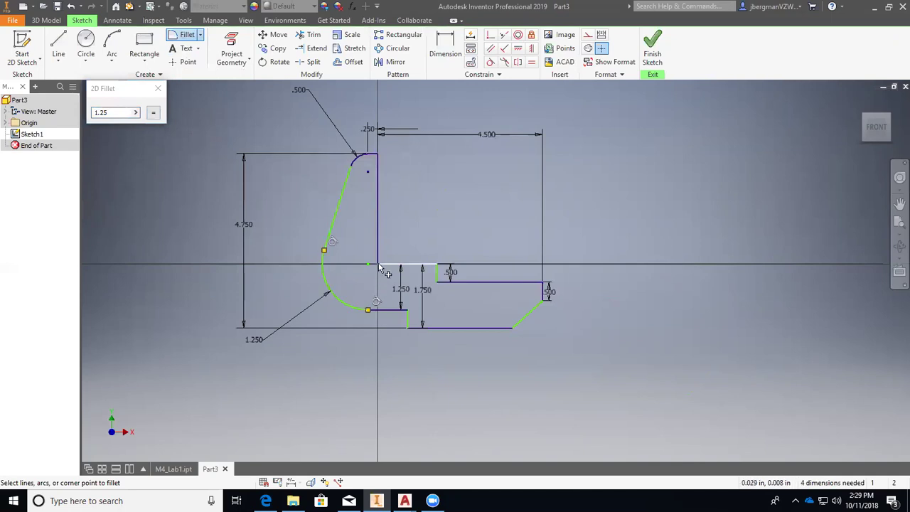
# Dimension the arc centre at zero offset from the vertical line and add the 1.750 height
pyautogui.click(158, 88)
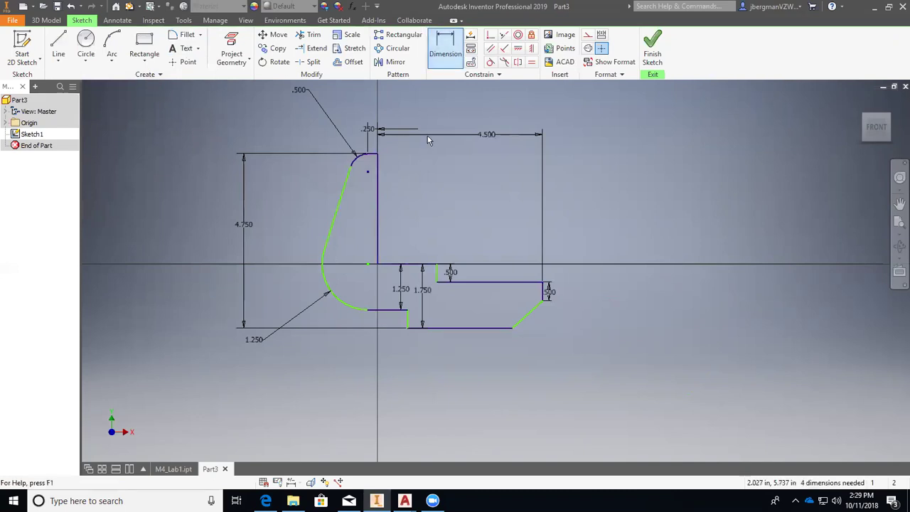
pyautogui.click(453, 50)
pyautogui.click(368, 265)
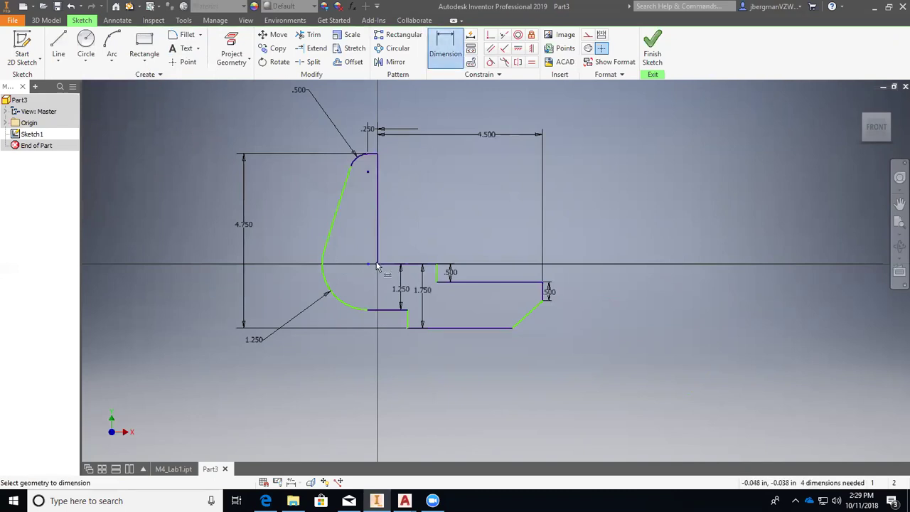
pyautogui.click(377, 263)
pyautogui.click(375, 256)
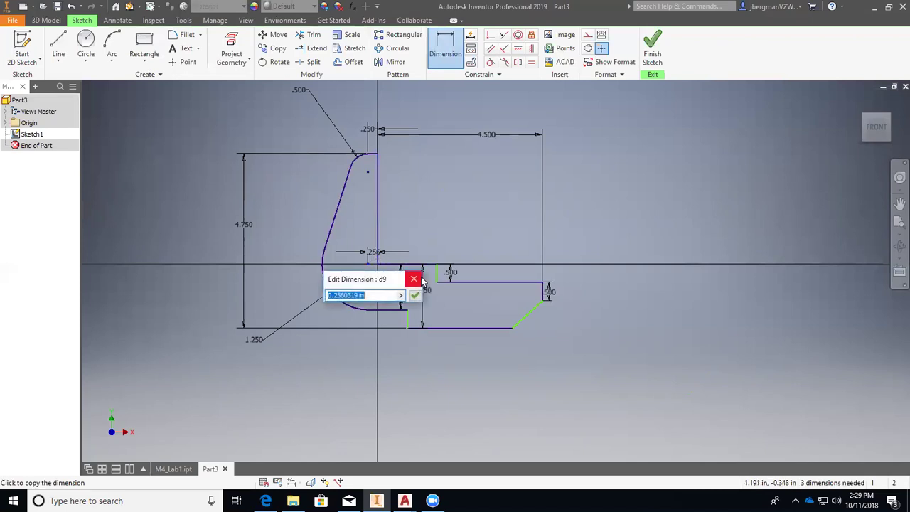
pyautogui.write('0')
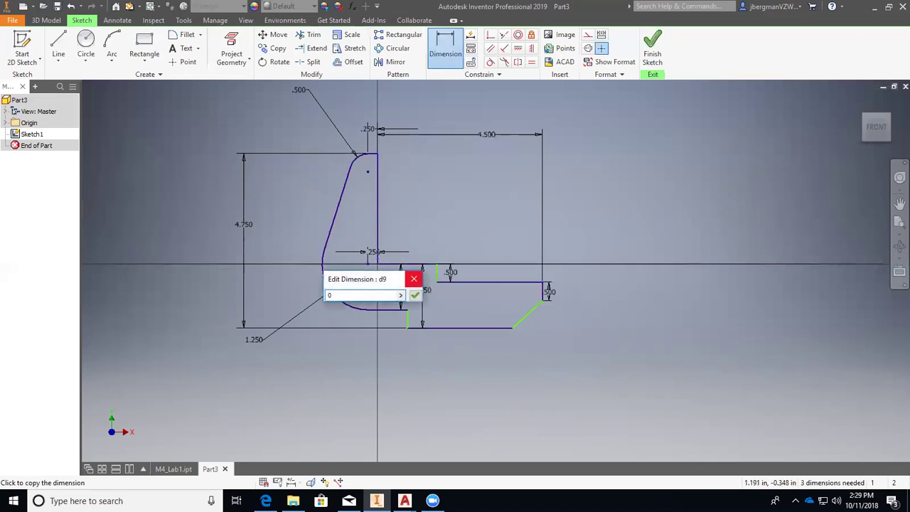
pyautogui.click(415, 295)
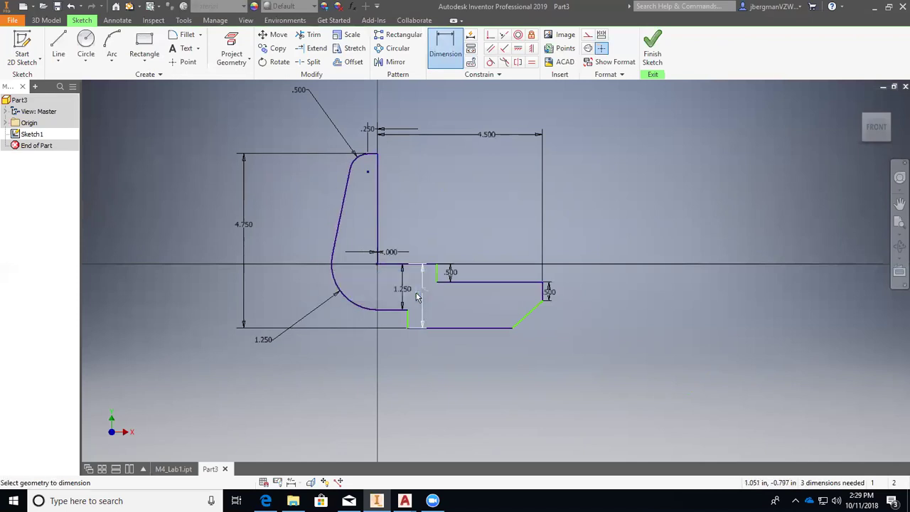
pyautogui.click(417, 298)
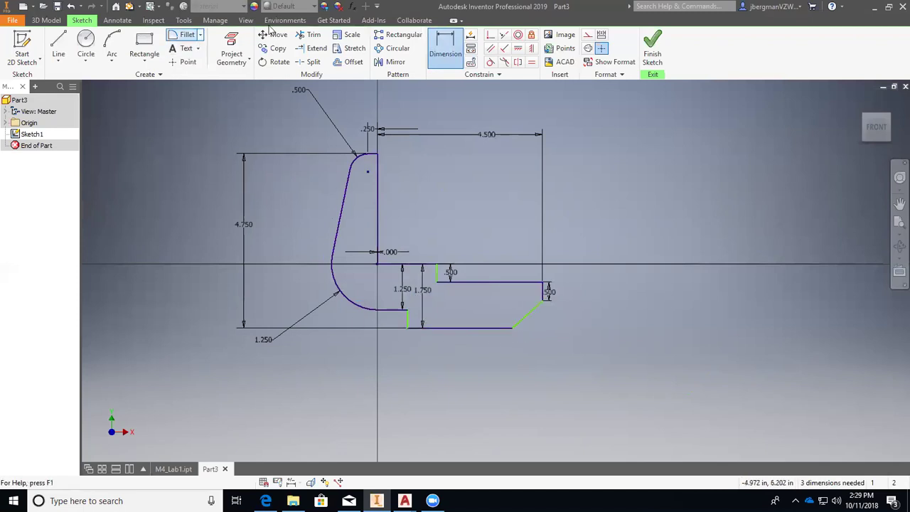
# Set the short bottom line to 0.75, the long bottom line to 2.75 and the step line to 2
pyautogui.click(393, 314)
pyautogui.click(399, 348)
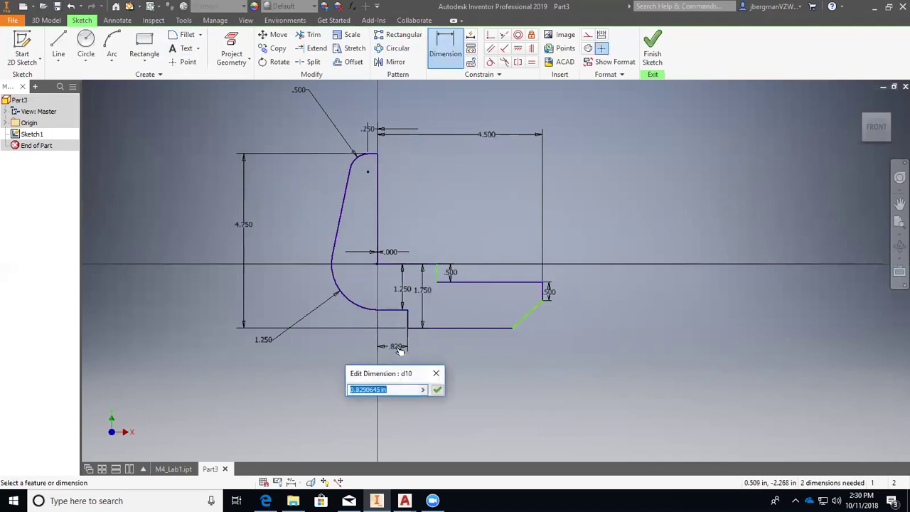
pyautogui.write('.75')
pyautogui.press('Return')
pyautogui.click(429, 328)
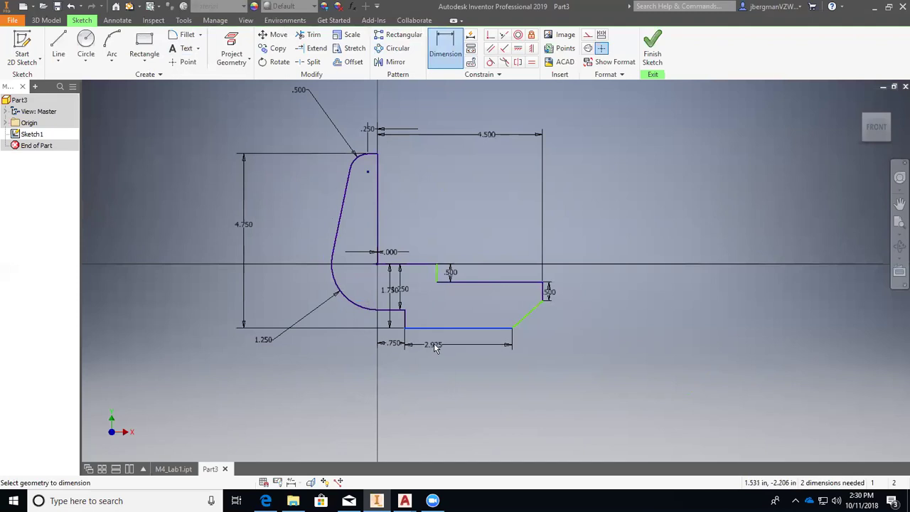
pyautogui.click(435, 345)
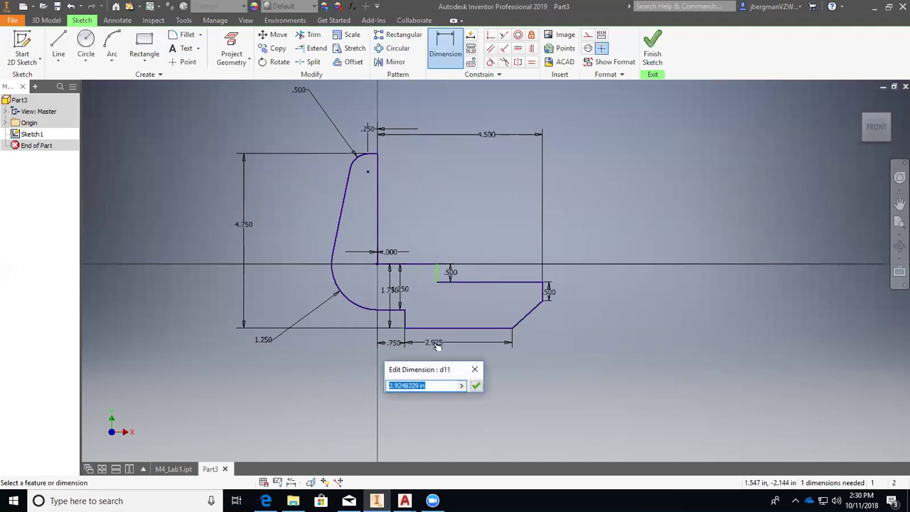
pyautogui.write('2.75')
pyautogui.press('Return')
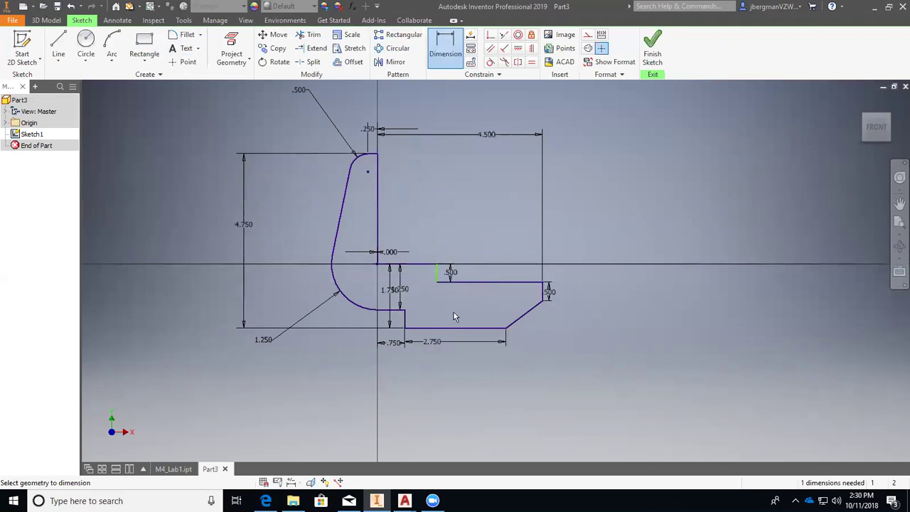
pyautogui.click(419, 265)
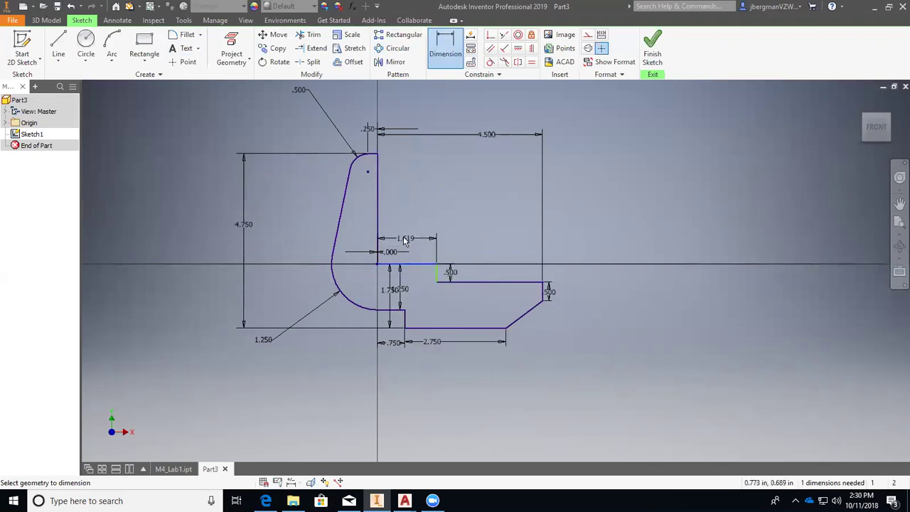
pyautogui.click(411, 243)
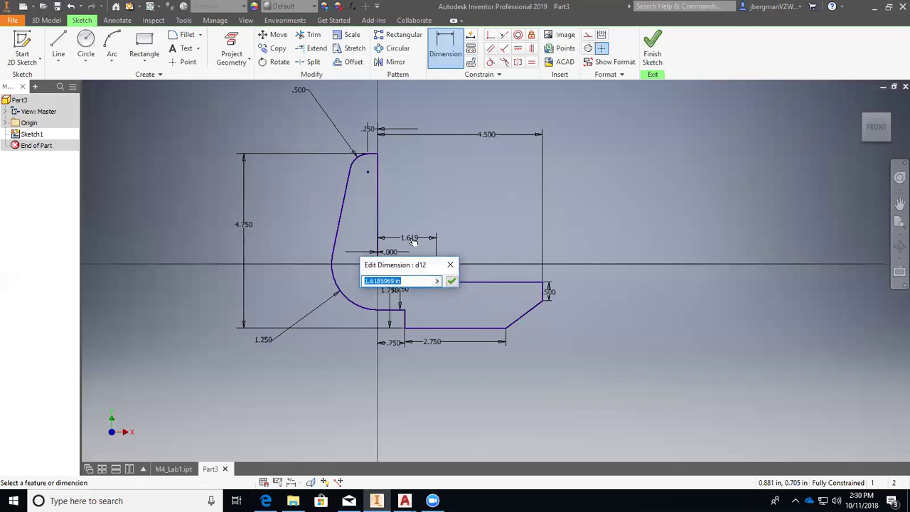
pyautogui.write('2')
pyautogui.press('Return')
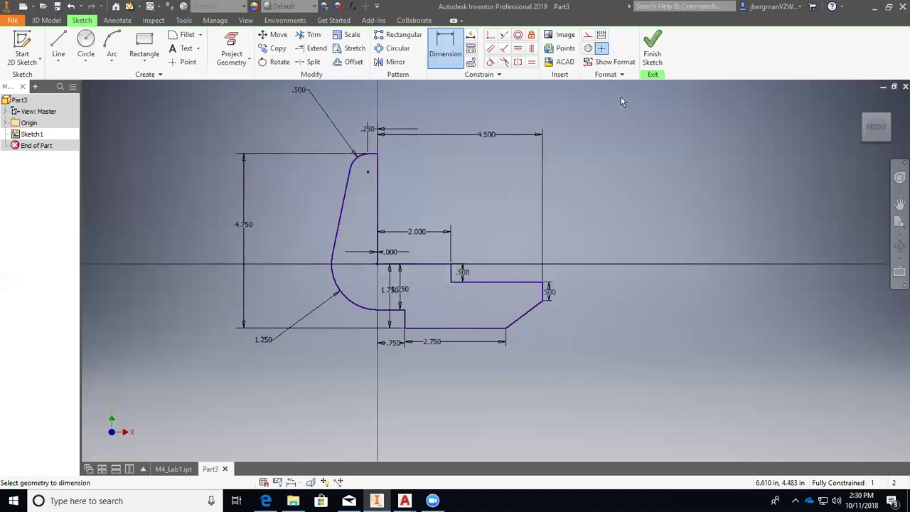
# Finish the sketch and extrude the jaw profile 3 in as Extrusion1
pyautogui.click(658, 55)
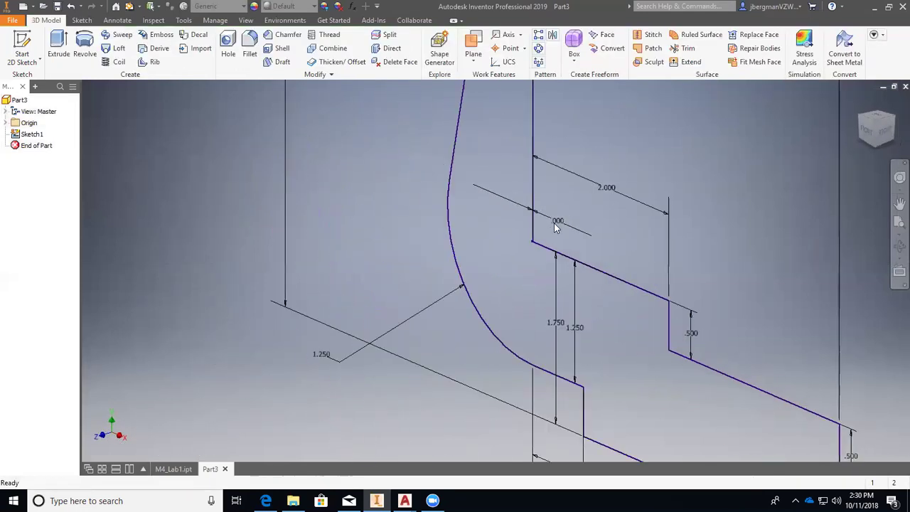
pyautogui.scroll(5, 556, 227)
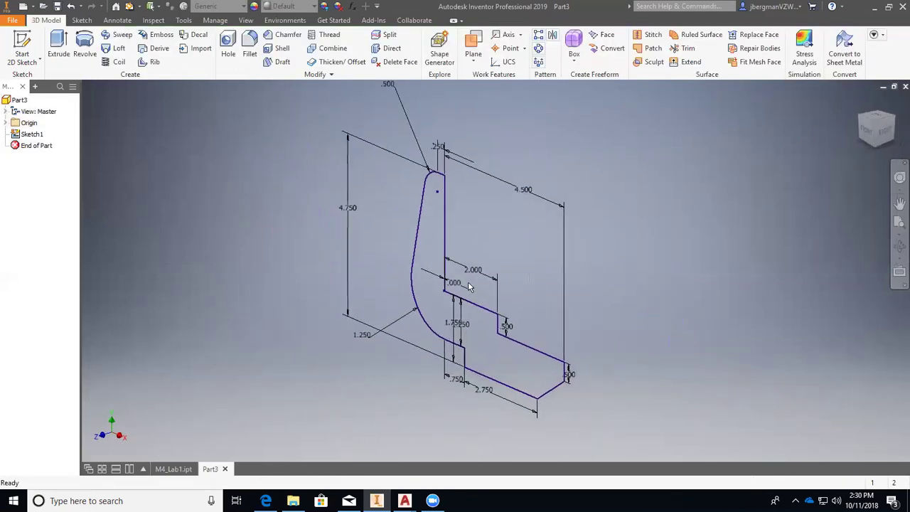
pyautogui.click(58, 47)
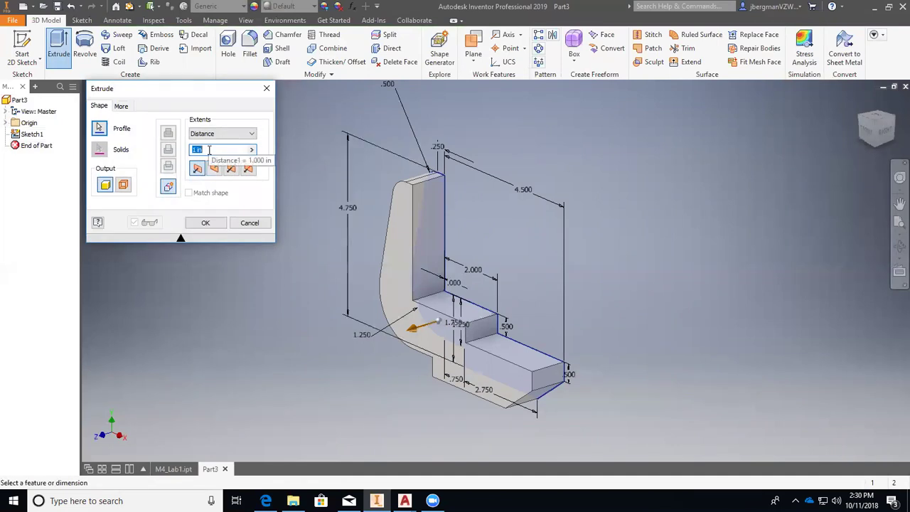
pyautogui.write('3')
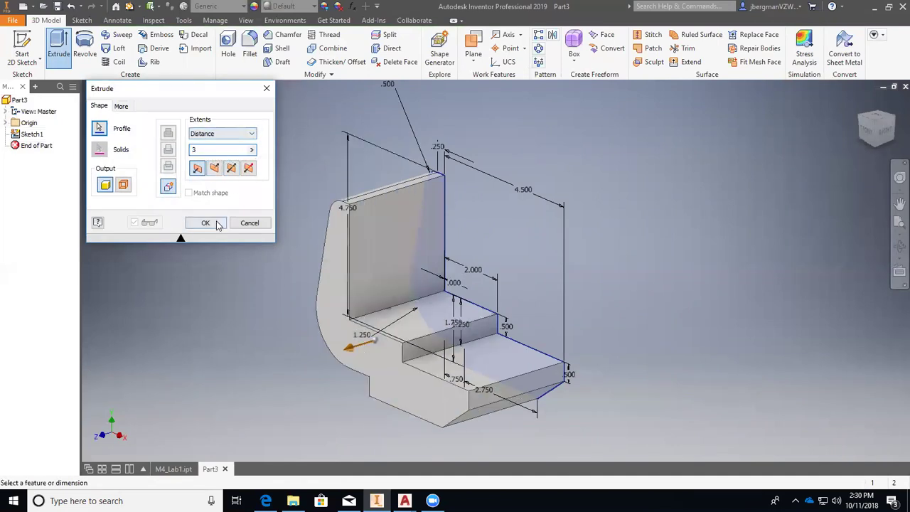
pyautogui.click(205, 223)
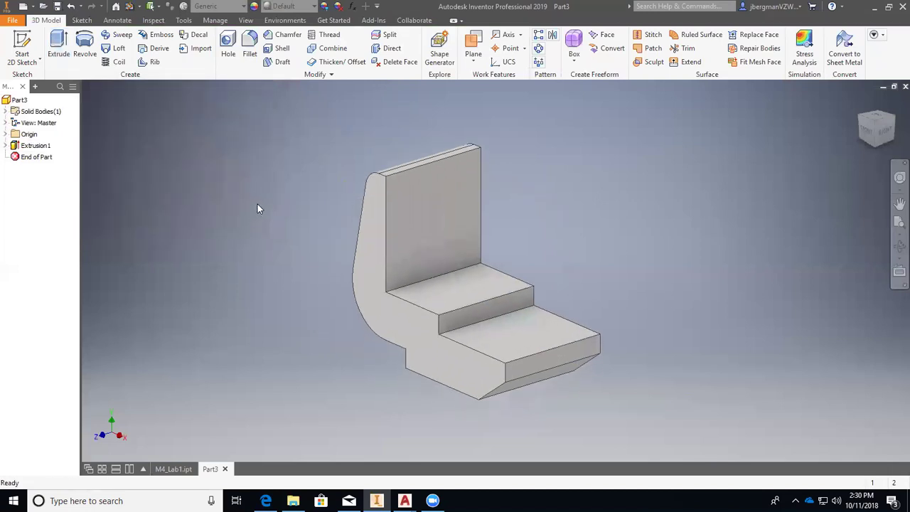
# Sketch a 3.000 in diameter circle on the lower step's top face and finish the sketch
pyautogui.click(34, 46)
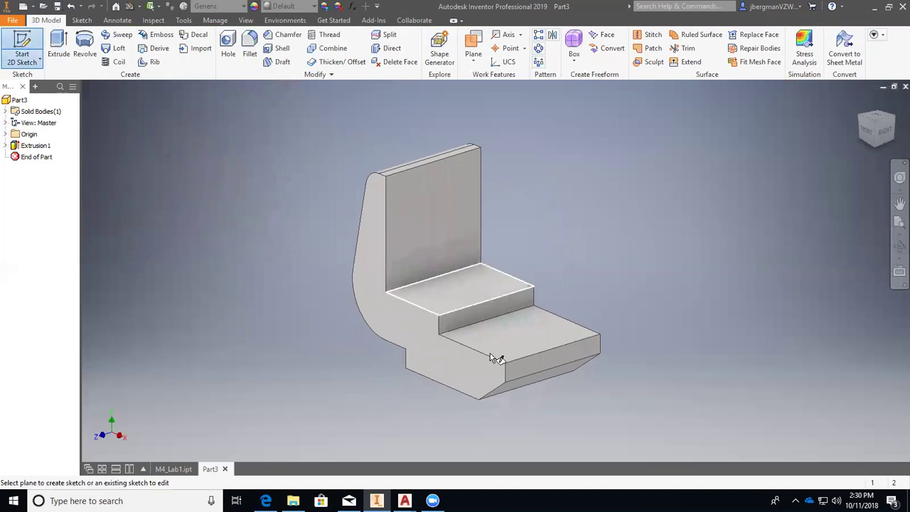
pyautogui.click(524, 337)
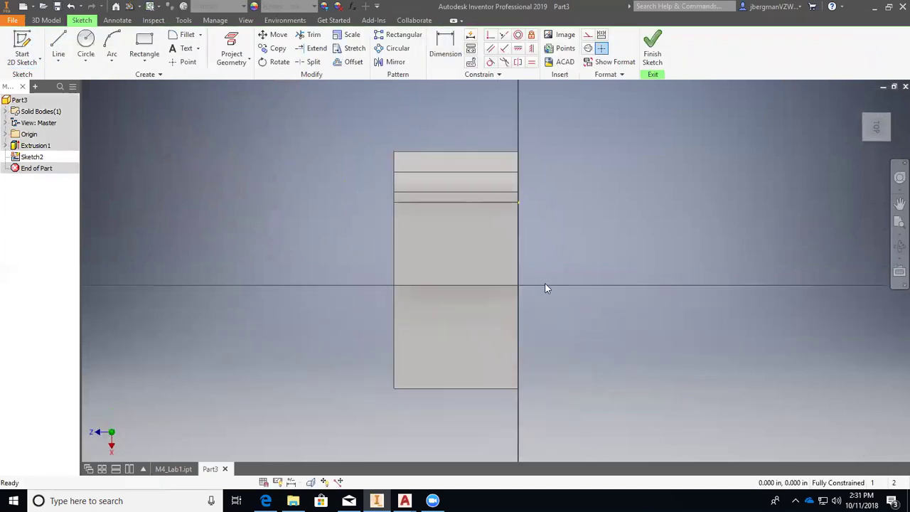
pyautogui.click(86, 43)
pyautogui.click(455, 285)
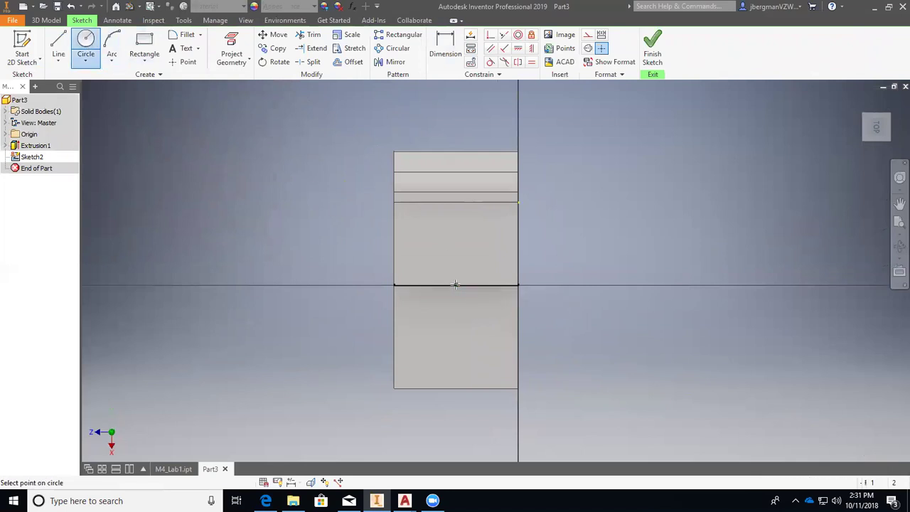
pyautogui.click(519, 285)
pyautogui.click(654, 63)
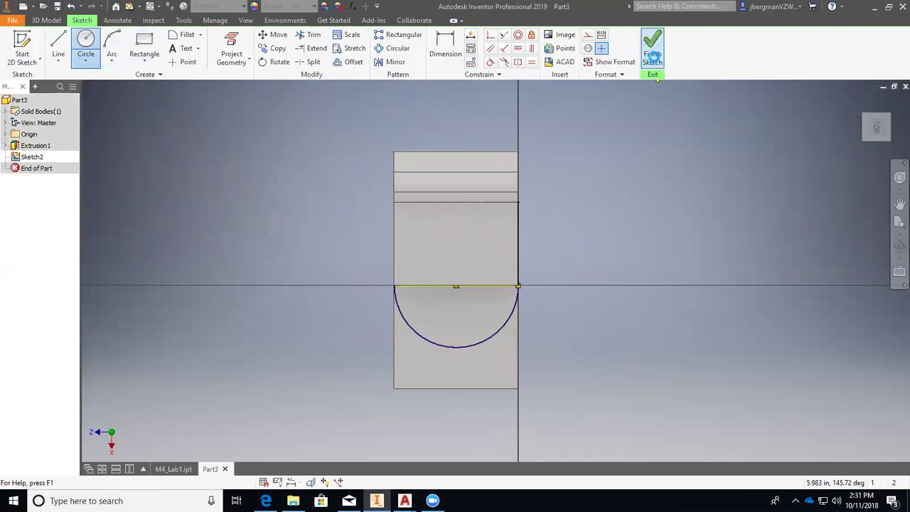
# Extrude the circle with To extents ending at the step's top face, forming a half-round boss
pyautogui.press('e')
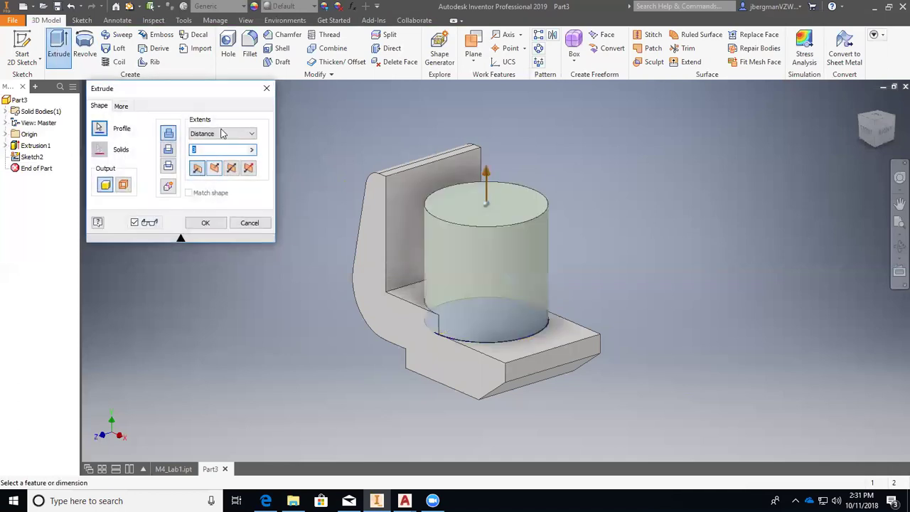
pyautogui.click(222, 134)
pyautogui.click(220, 158)
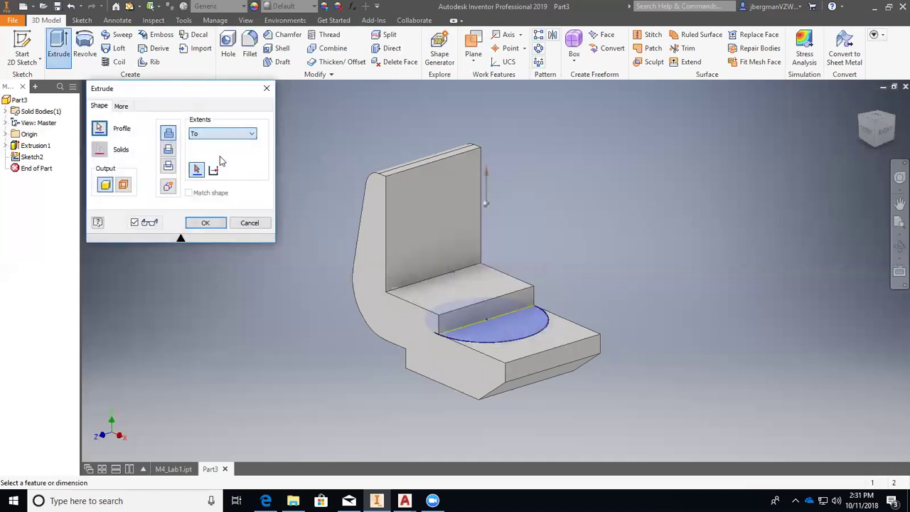
pyautogui.click(447, 295)
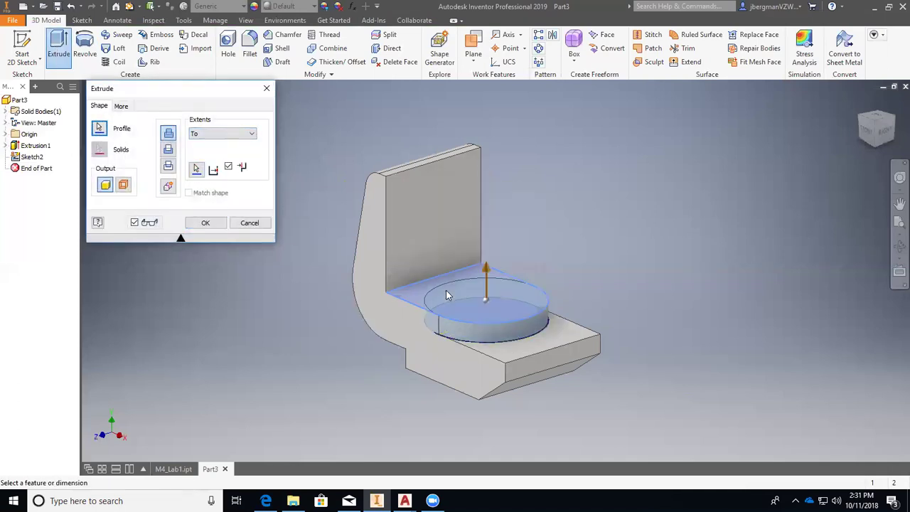
pyautogui.click(205, 222)
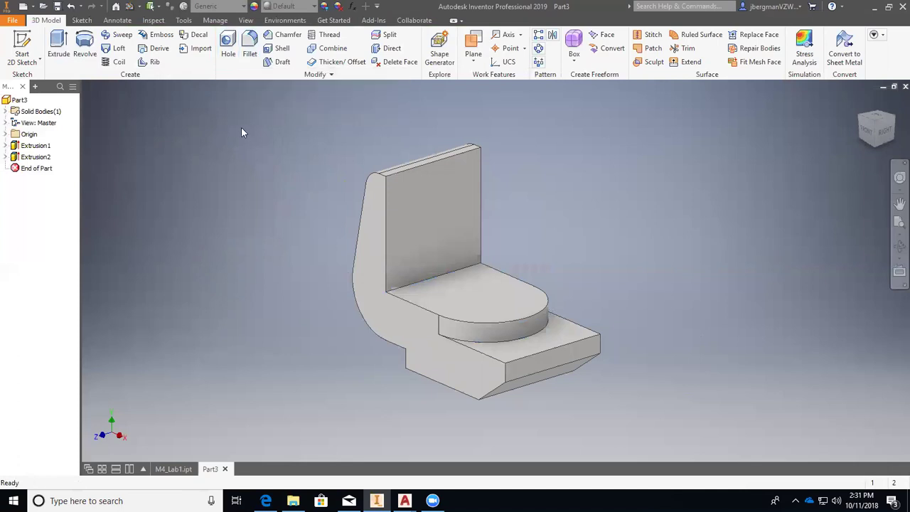
# Cut a symmetric 1.5 in hole on the lower step face, concentric with the boss arc edge
pyautogui.click(229, 56)
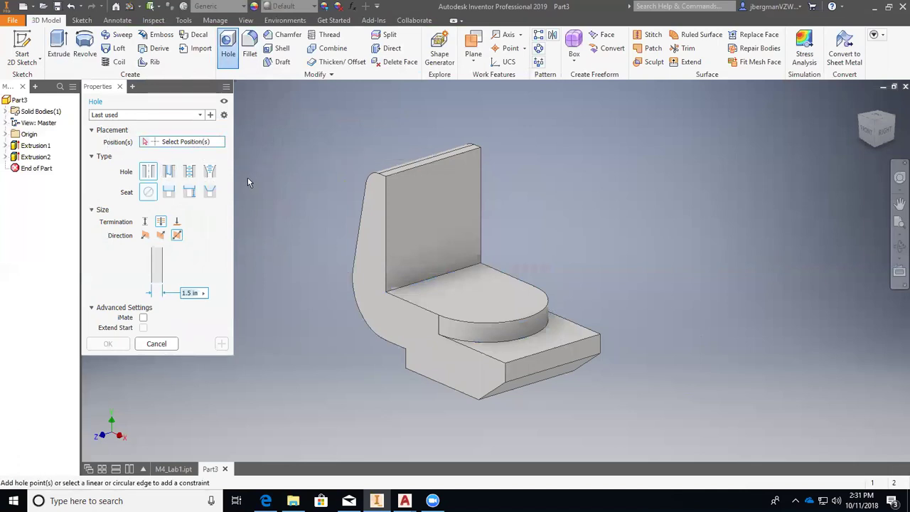
pyautogui.click(515, 353)
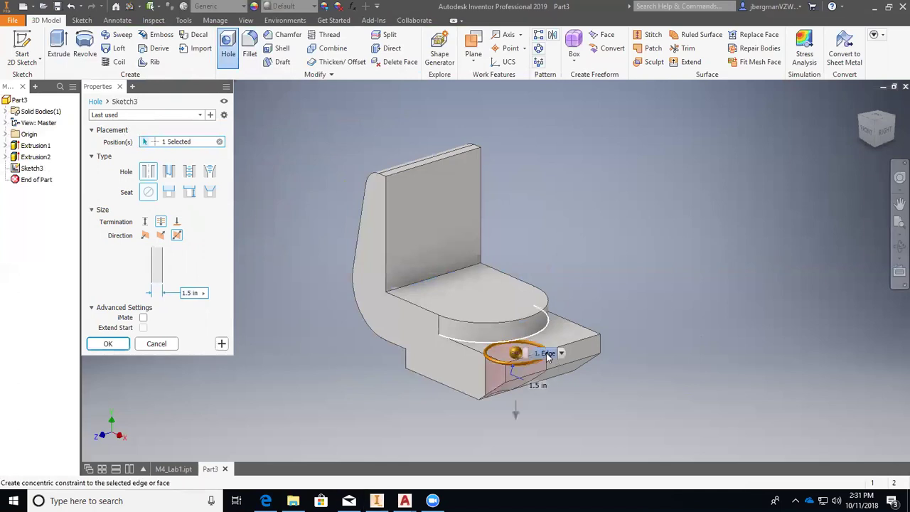
pyautogui.click(530, 339)
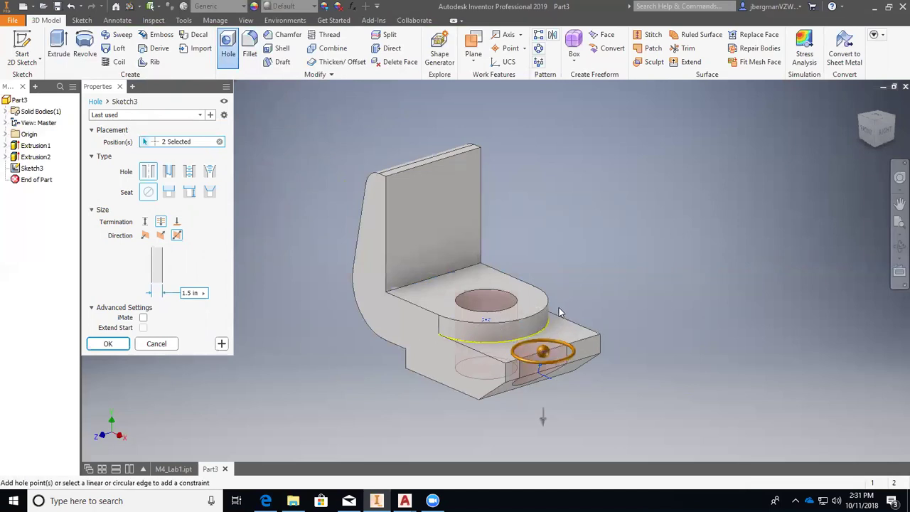
pyautogui.press('Escape')
pyautogui.click(226, 44)
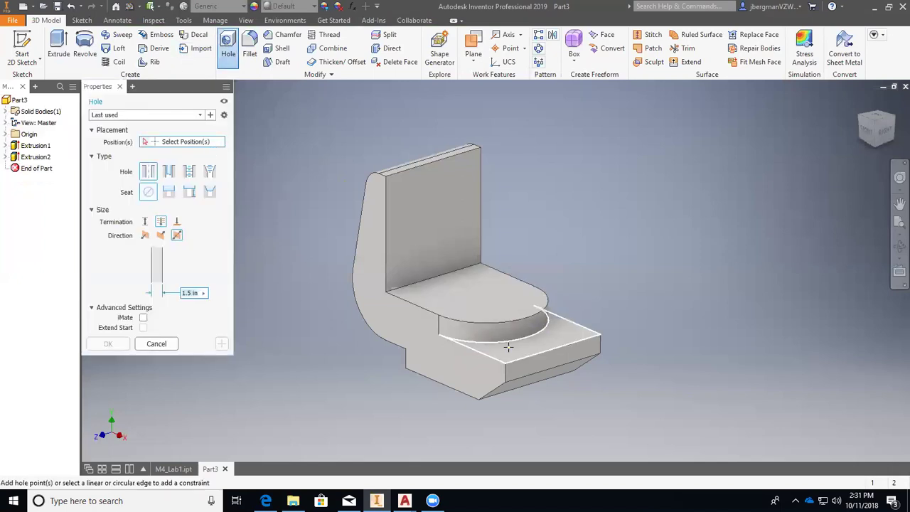
pyautogui.click(509, 348)
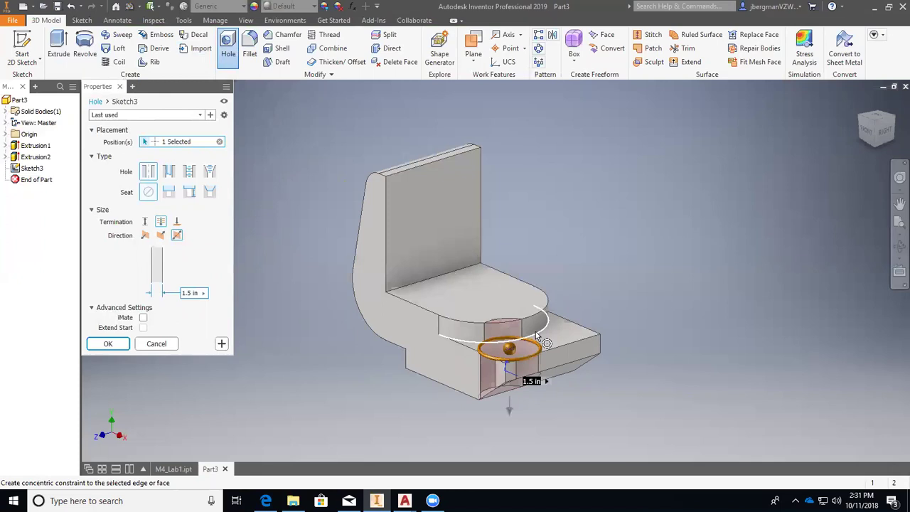
pyautogui.click(539, 329)
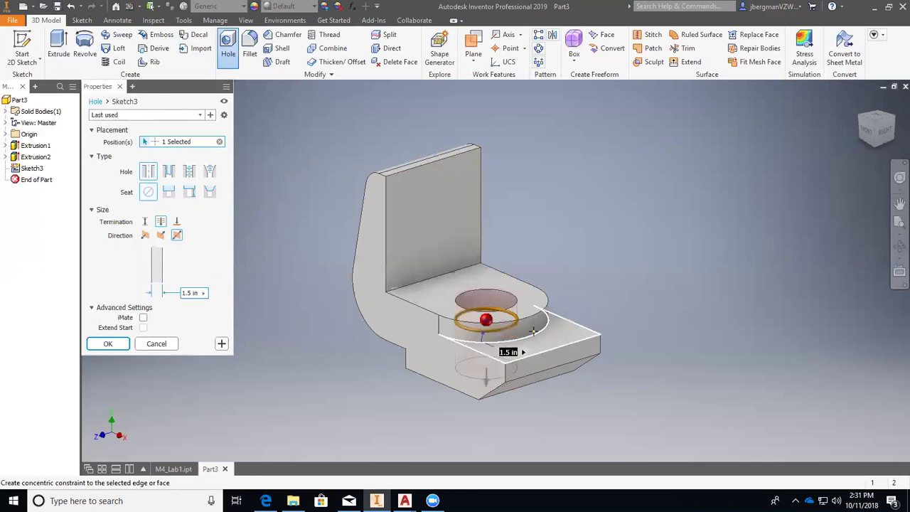
pyautogui.click(163, 237)
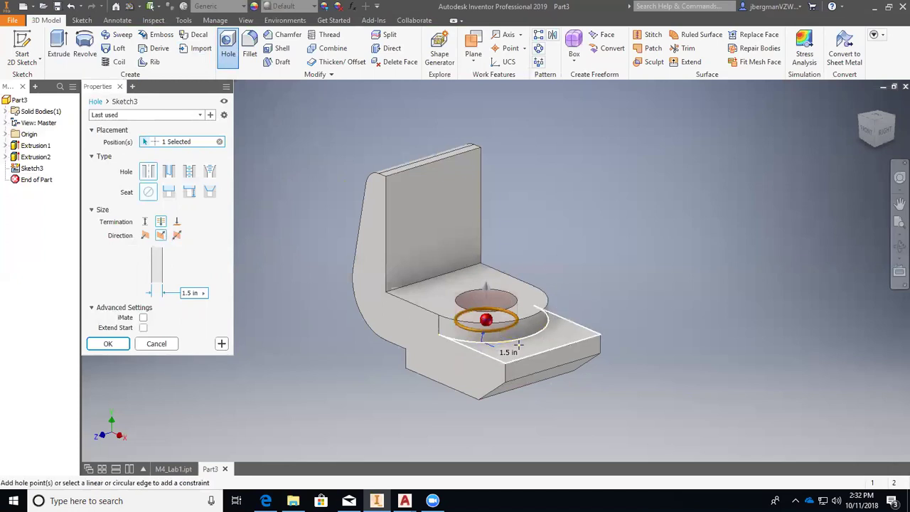
pyautogui.click(177, 237)
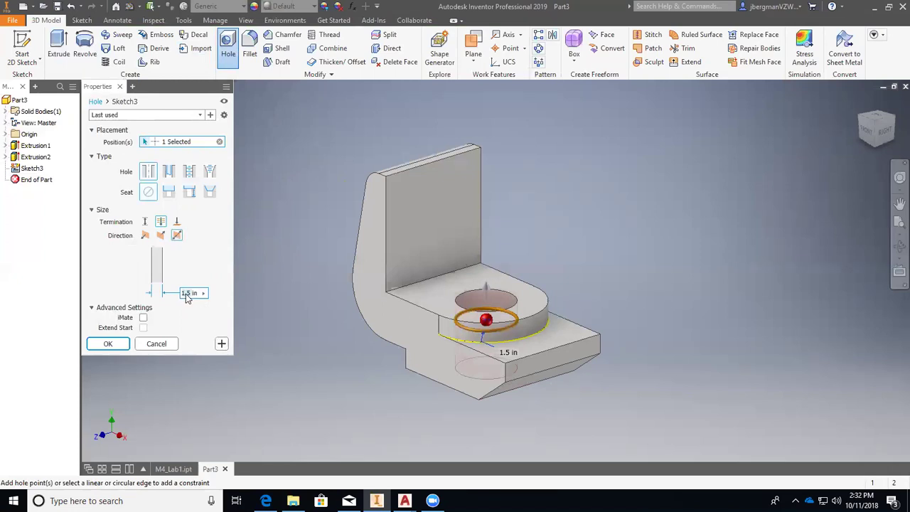
pyautogui.press('BackSpace')
pyautogui.click(117, 345)
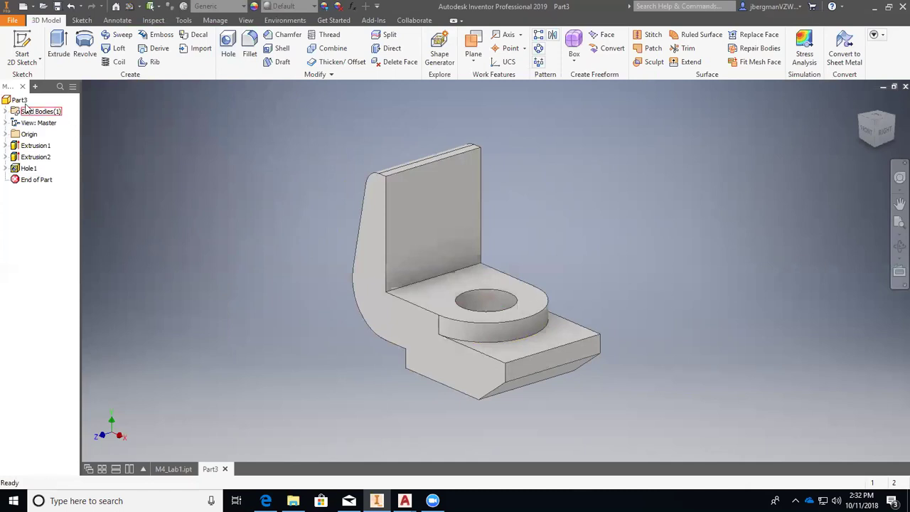
# In Part3's iProperties, set the material to Steel, Mild, giving 8.105 lbmass and 28.578 in^3
pyautogui.rightClick(23, 104)
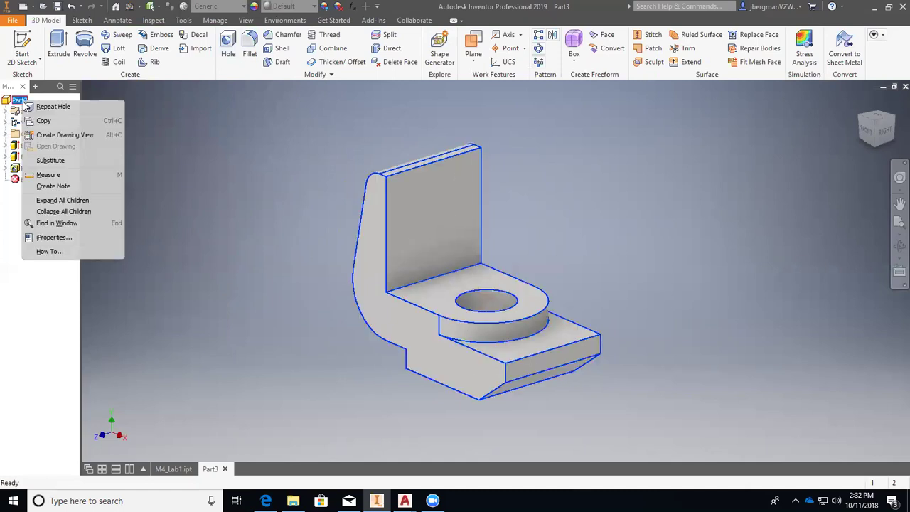
pyautogui.click(76, 238)
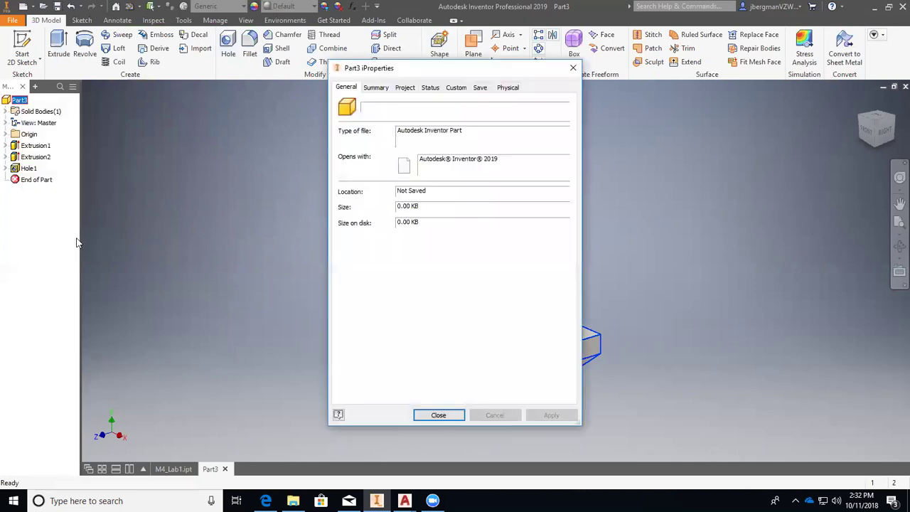
pyautogui.click(508, 87)
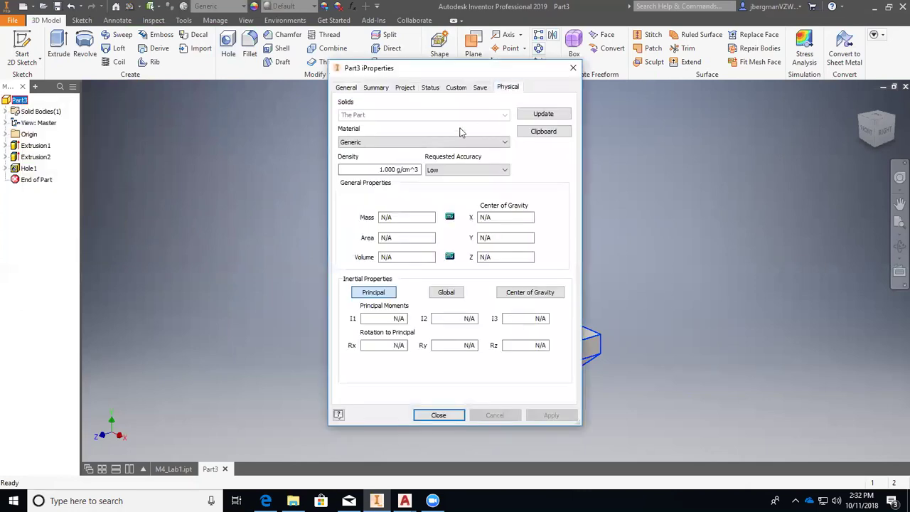
pyautogui.click(428, 142)
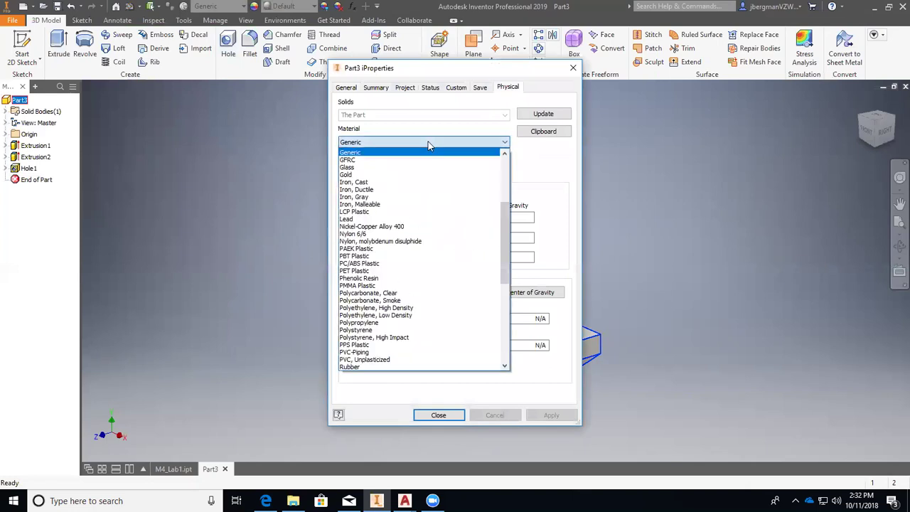
pyautogui.scroll(-5, 428, 228)
pyautogui.scroll(-4, 429, 237)
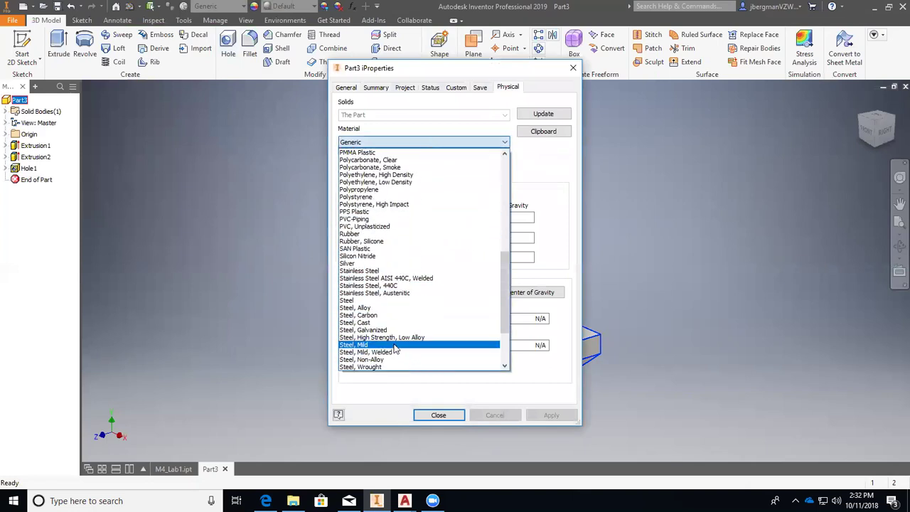
pyautogui.click(393, 345)
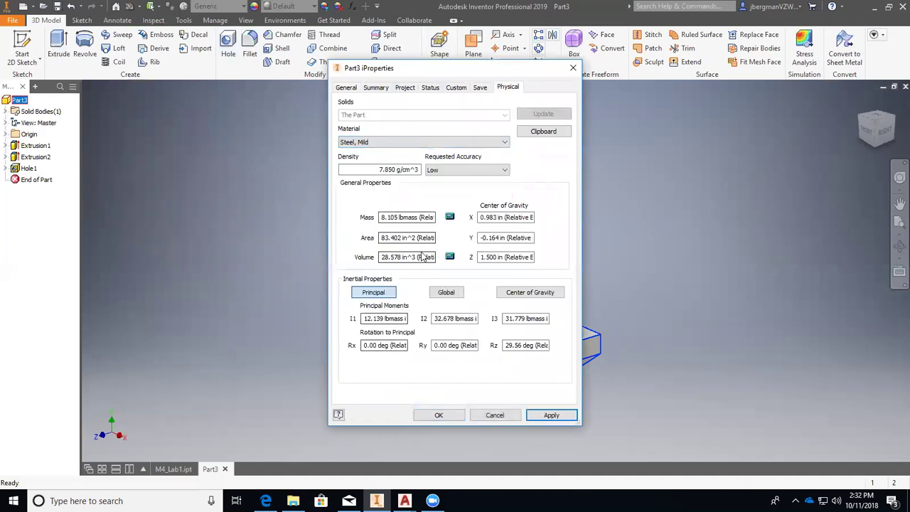
pyautogui.moveTo(382, 257); pyautogui.dragTo(362, 258)
pyautogui.click(383, 256)
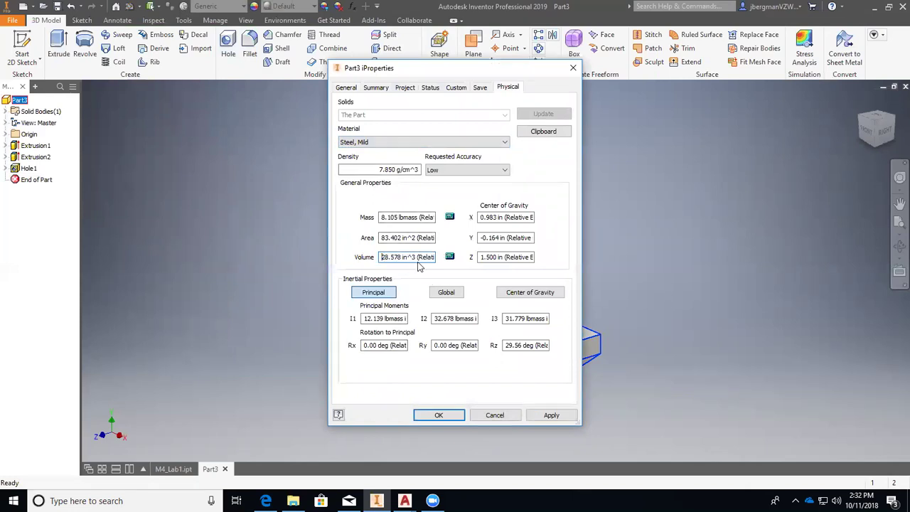
pyautogui.click(549, 416)
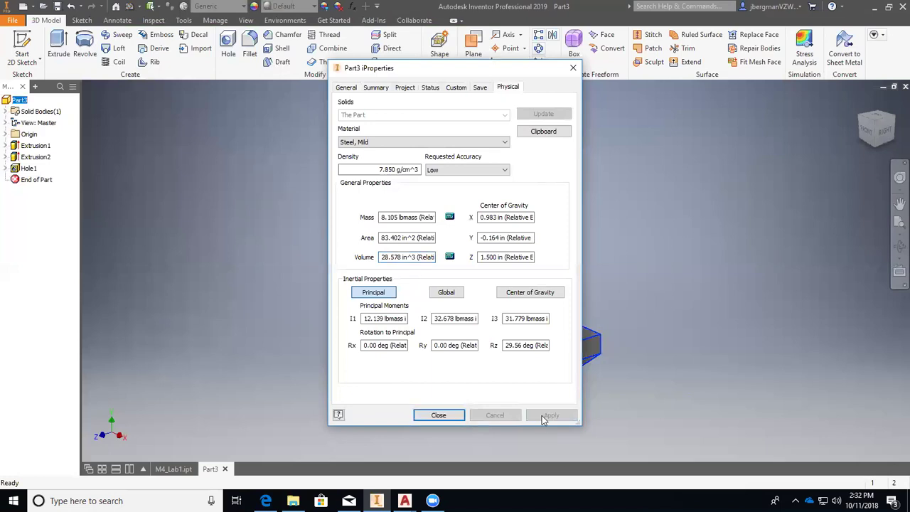
pyautogui.click(438, 415)
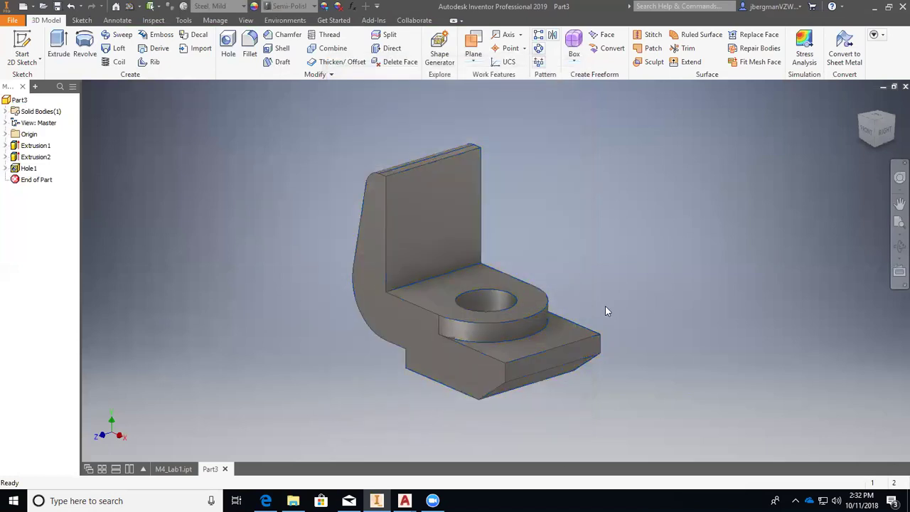